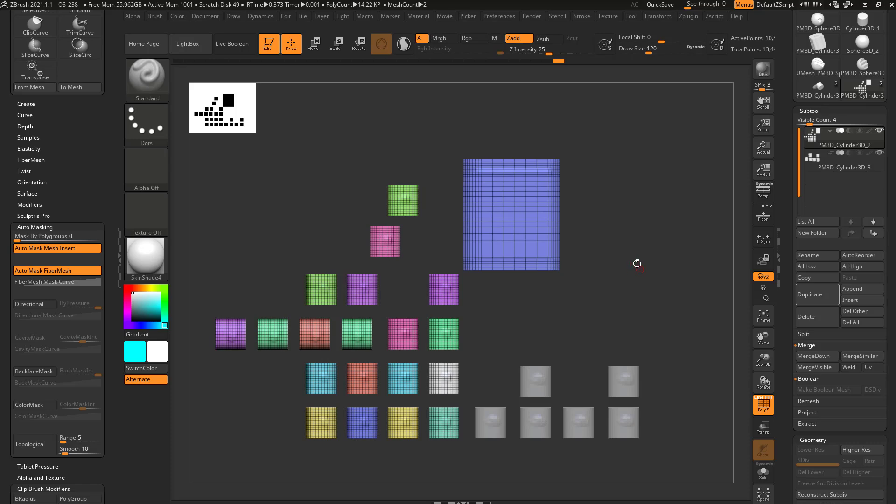
Step: Examine the cylinder and large block arrangement from several angles, activating the lower grey cylinder group and the block's subtool in turn
drag(636, 260, 646, 296)
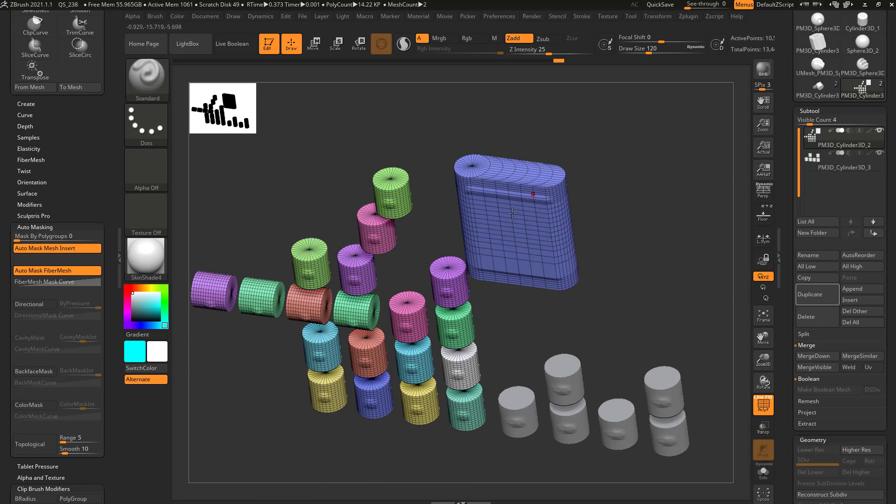
shift+drag(588, 213, 612, 256)
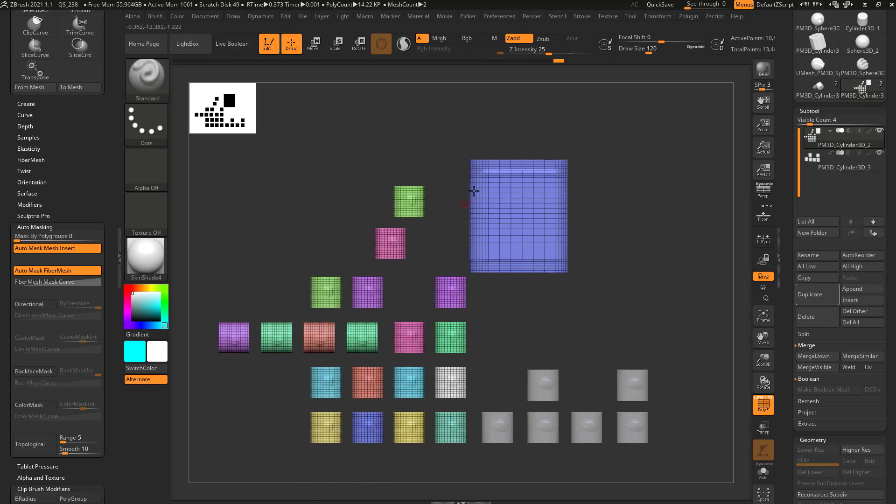
drag(604, 192, 615, 268)
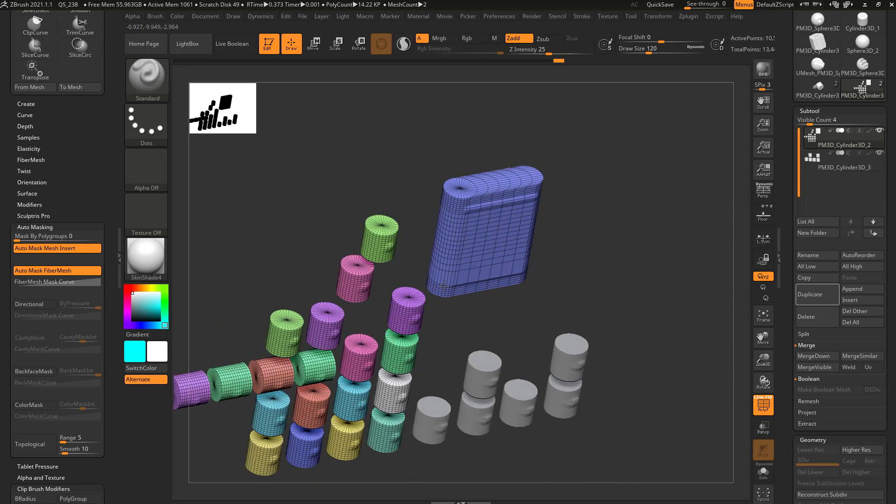
shift+drag(598, 221, 603, 247)
alt+drag(596, 299, 578, 247)
key(w)
alt+click(505, 363)
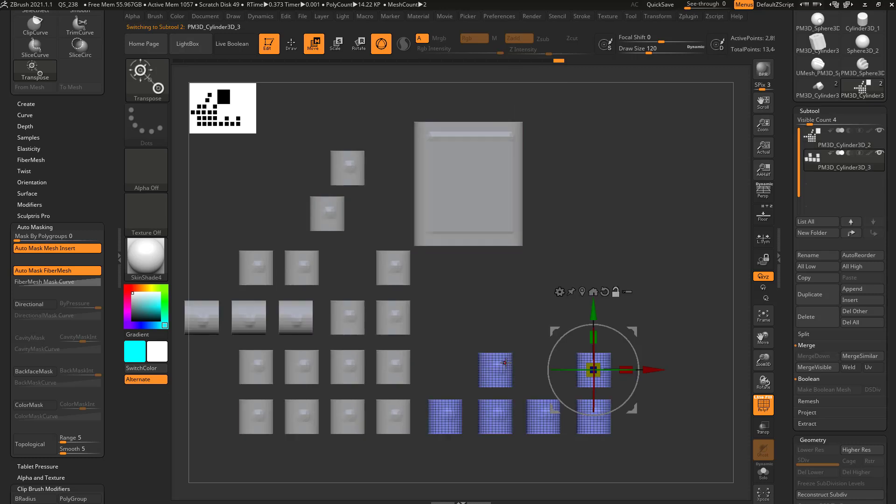
alt+click(478, 207)
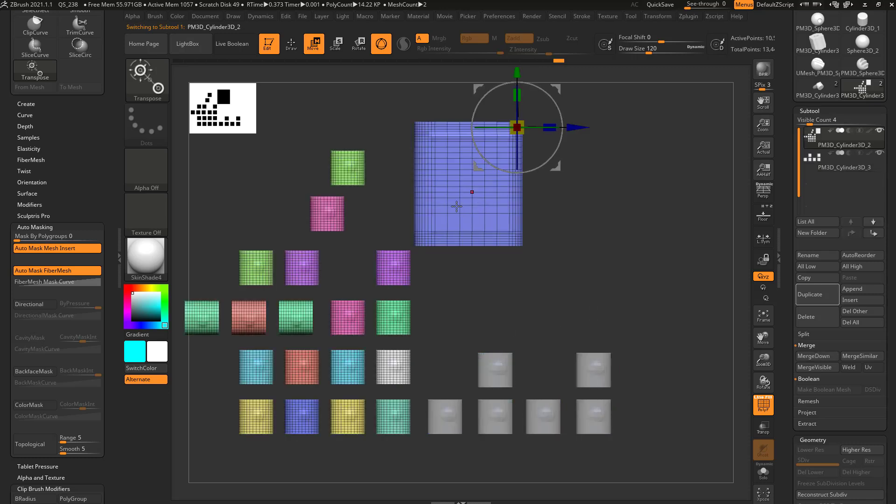
alt+drag(563, 230, 578, 242)
Step: Expand the subtool's Split options
scroll(803, 284, down, 5)
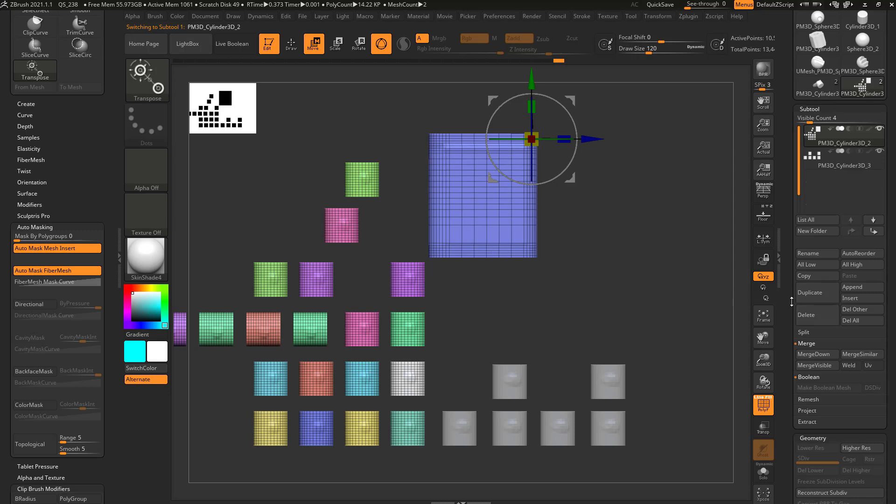
click(807, 202)
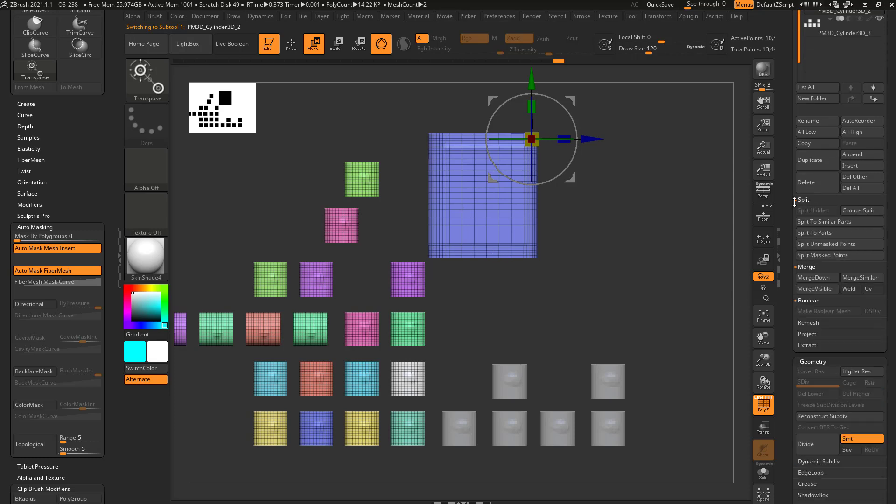
scroll(827, 285, up, 4)
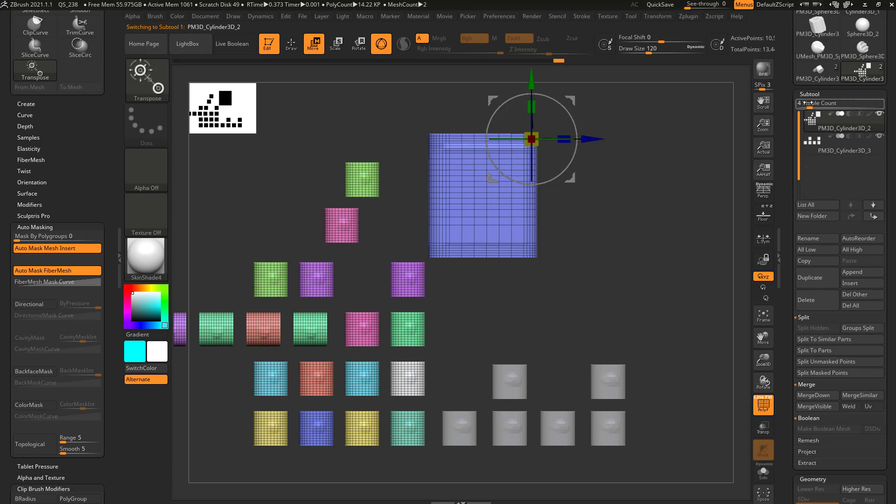
mouse_move(788, 99)
mouse_down()
mouse_move(786, 213)
mouse_move(788, 106)
mouse_up()
scroll(812, 285, down, 2)
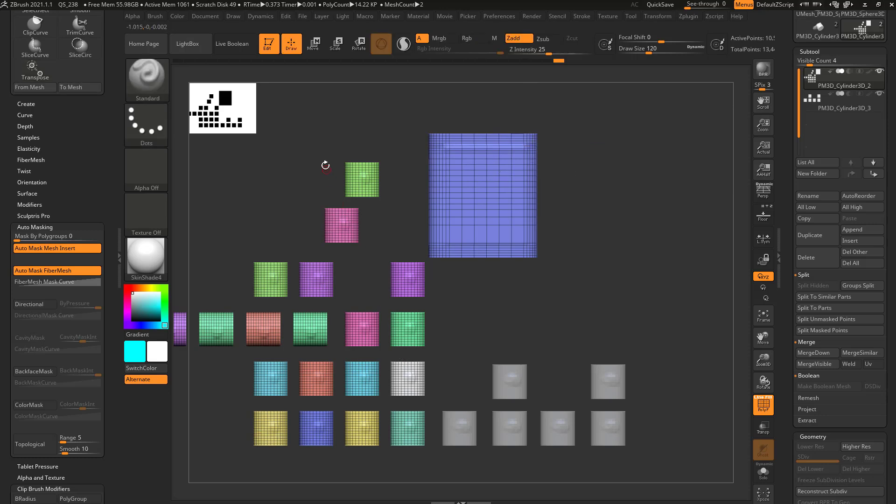
Step: Switch to Draw mode and check that SelectRect is the active selection brush
click(296, 45)
key(ctrl+shift)
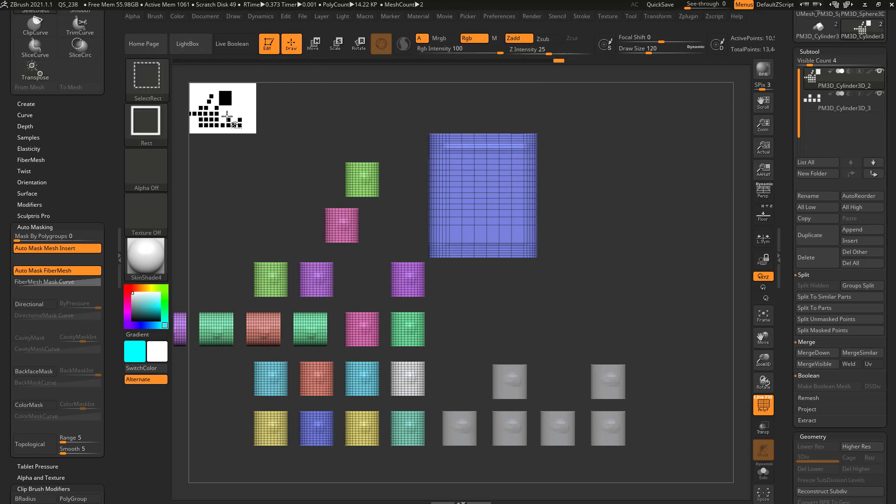
click(147, 74)
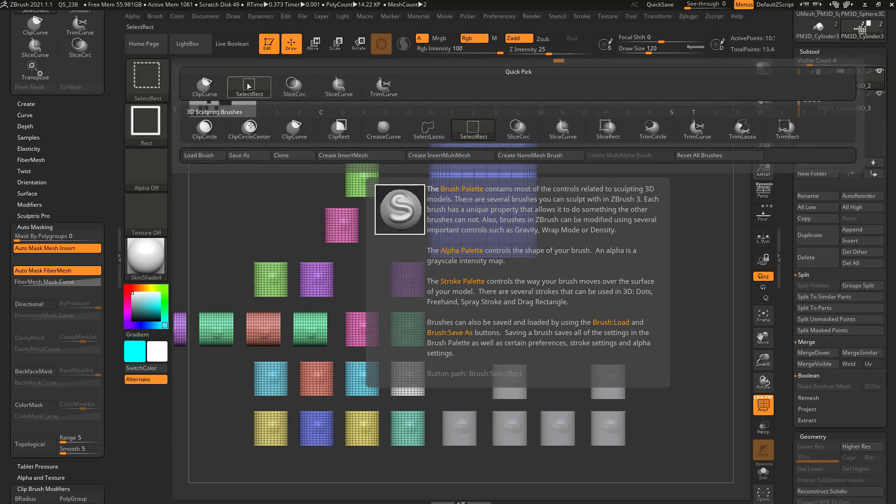
mouse_move(636, 220)
mouse_down()
mouse_move(587, 235)
mouse_move(633, 224)
mouse_up()
Step: Isolate the large blue block by its polygroup, and invert the visibility to show the subtool's small cylinders instead
drag(581, 200, 531, 201)
ctrl+shift+click(519, 198)
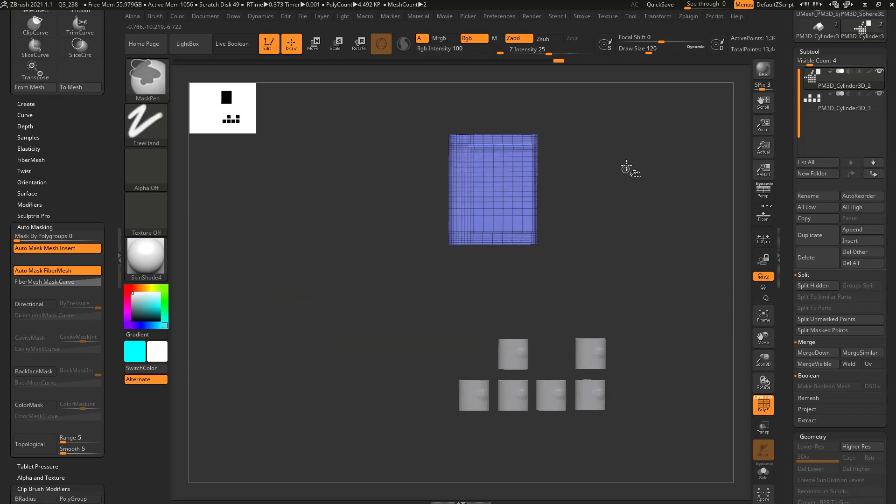
ctrl+shift+click(656, 189)
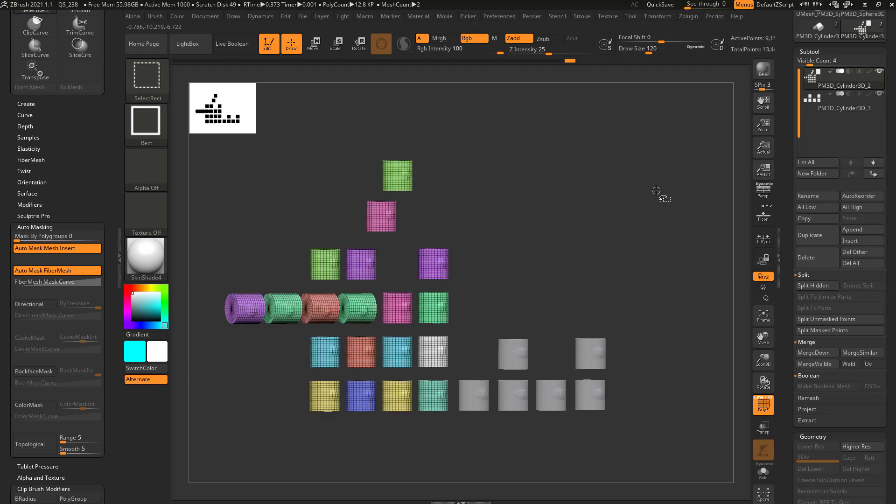
Step: Isolate the large blue block with a rectangular selection and split the hidden cylinders into a separate subtool with Split Hidden
mouse_move(609, 149)
ctrl+shift+mouse_down()
mouse_move(646, 185)
mouse_move(595, 216)
mouse_move(436, 263)
ctrl+shift+mouse_up()
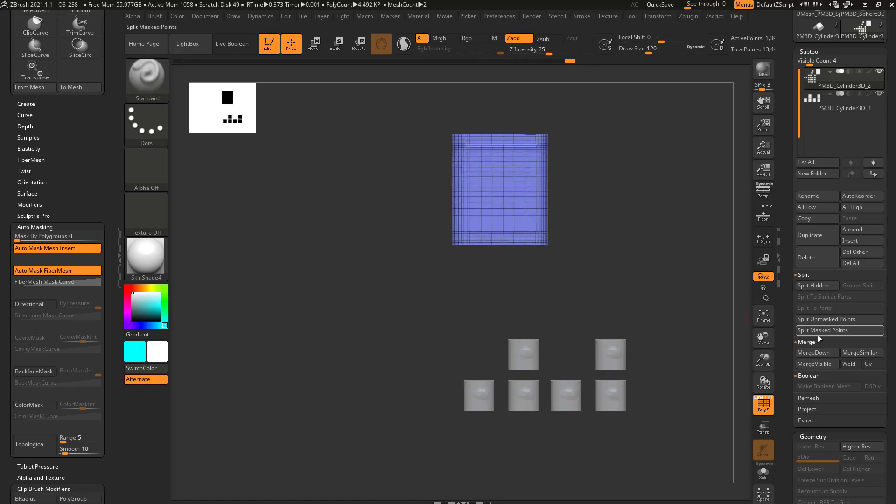
click(815, 286)
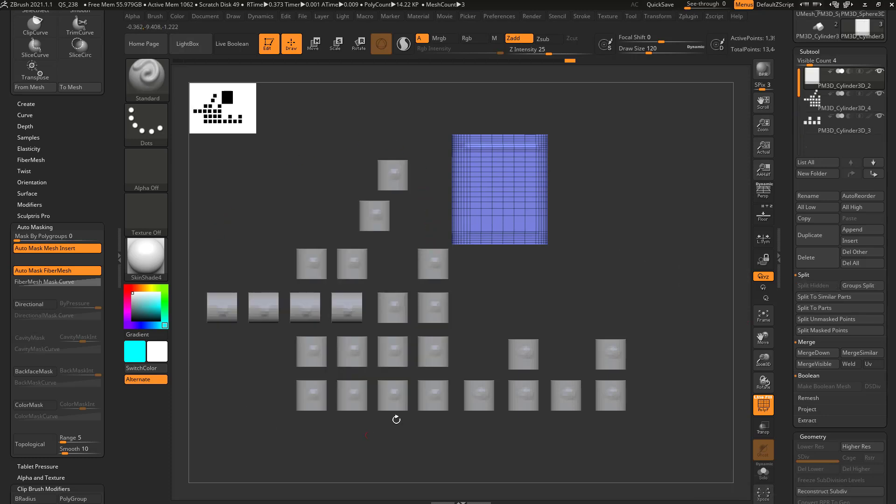
mouse_move(529, 283)
alt+mouse_down()
mouse_move(520, 292)
mouse_move(582, 308)
mouse_move(524, 298)
alt+mouse_up()
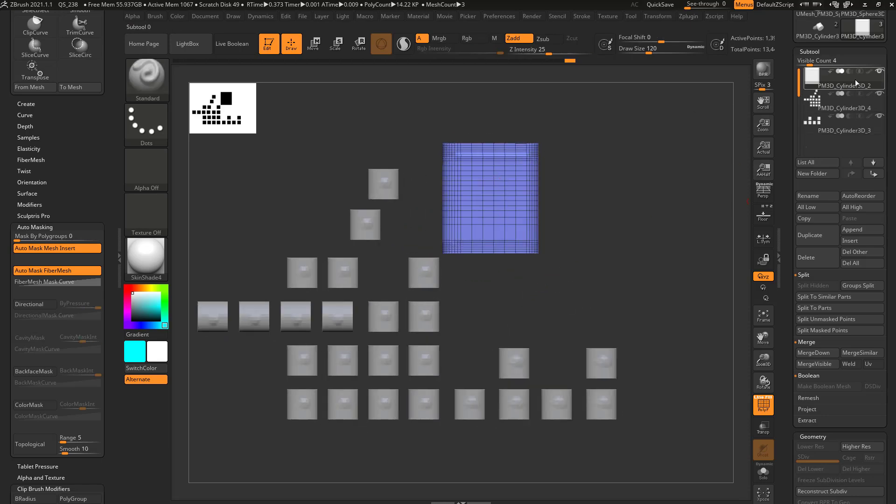
Step: In the coloured cylinders' subtool, isolate the two uppermost cylinders and split the hidden ones off with Split Hidden
click(839, 108)
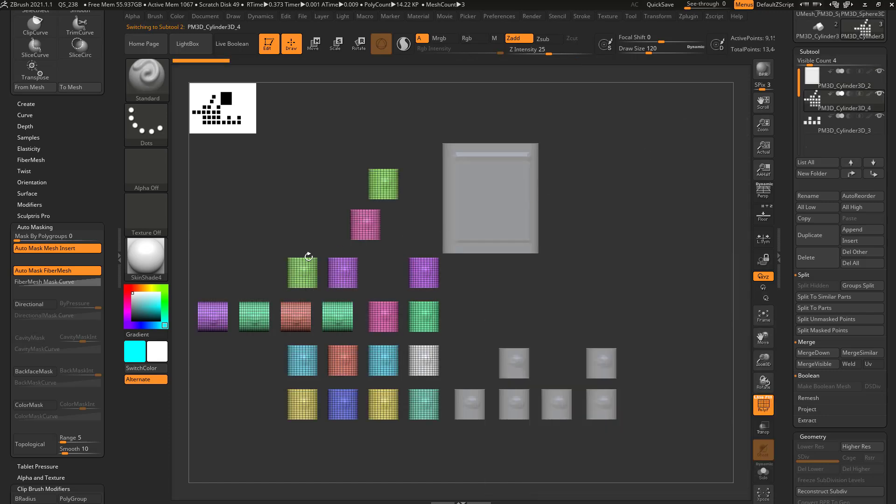
alt+drag(564, 289, 638, 299)
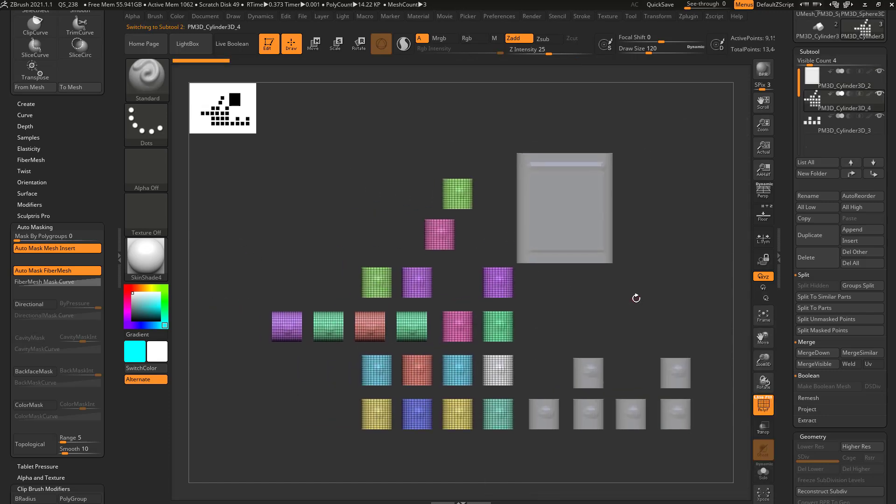
ctrl+shift+drag(387, 134, 499, 261)
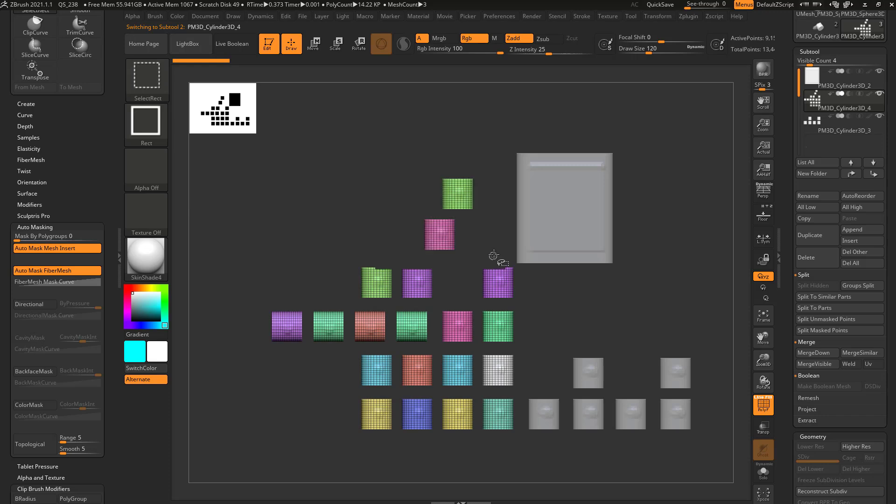
click(812, 286)
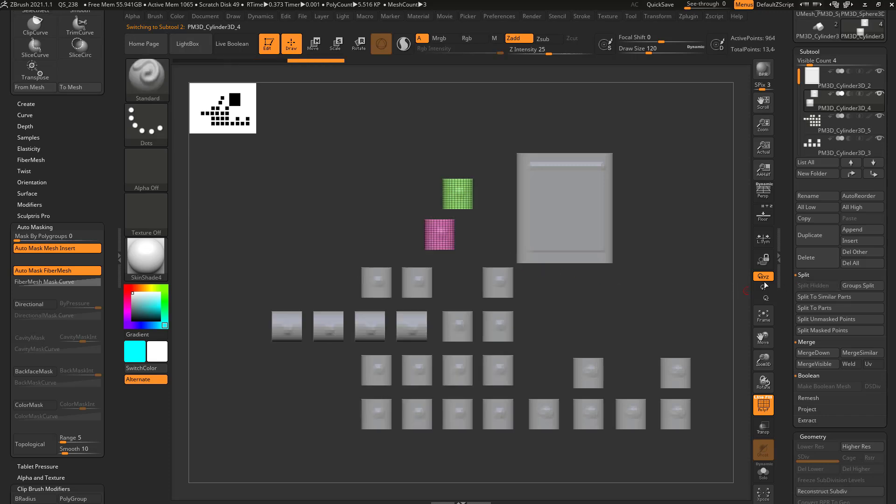
drag(679, 164, 666, 212)
Step: In the remaining coloured subtool, isolate the upper row of three cylinders, assign them one polygroup, and show all pieces again
alt+click(496, 292)
mouse_move(563, 298)
mouse_down()
mouse_move(533, 306)
mouse_move(590, 295)
mouse_move(559, 298)
mouse_up()
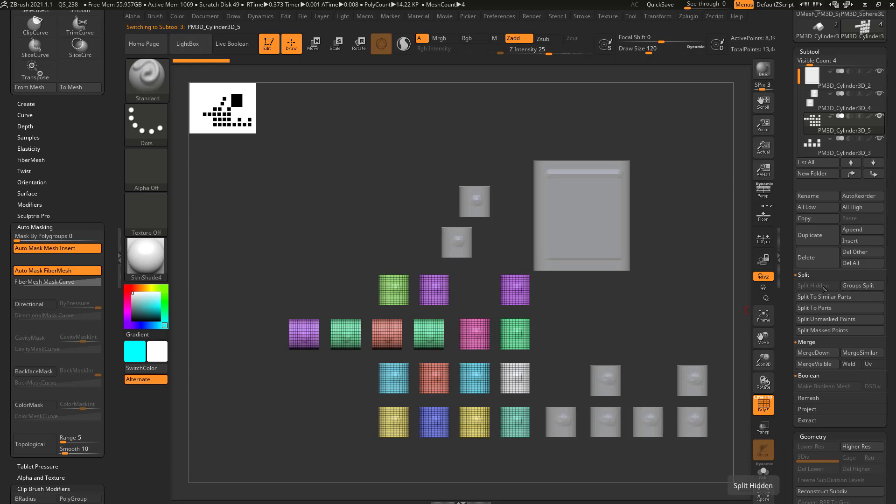
drag(700, 297, 334, 299)
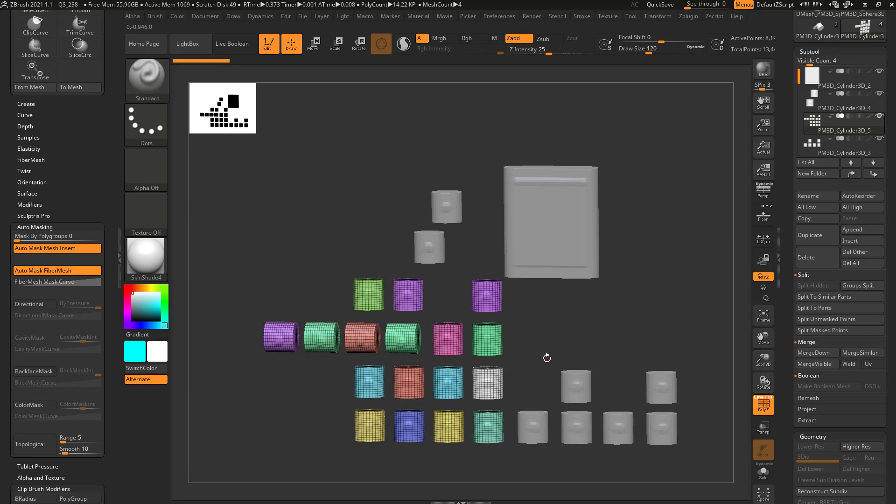
shift+drag(547, 358, 554, 340)
ctrl+shift+drag(296, 253, 547, 303)
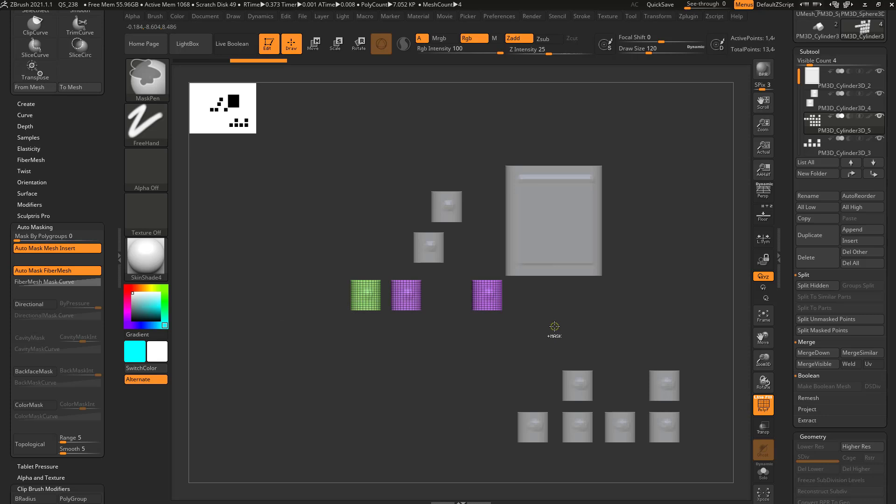
key(ctrl+w)
ctrl+shift+click(558, 324)
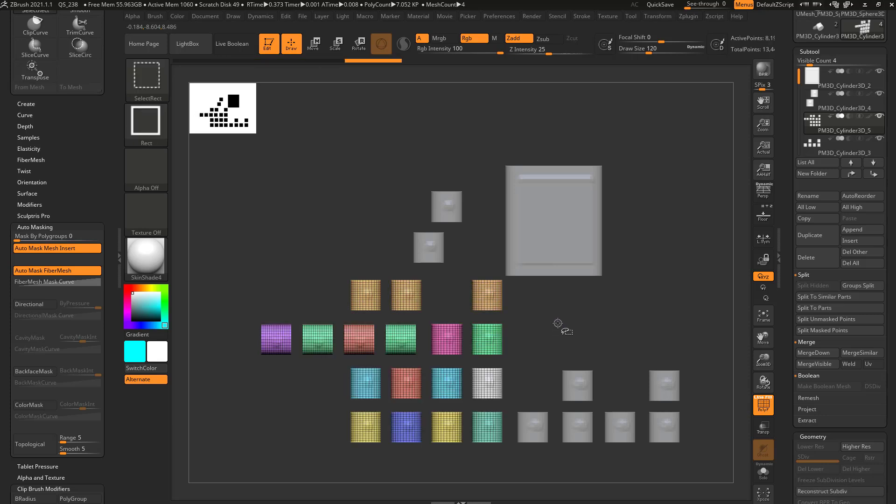
Step: Mask the second row of six cylinders and turn the masked area into a single polygroup
ctrl+drag(248, 319, 524, 358)
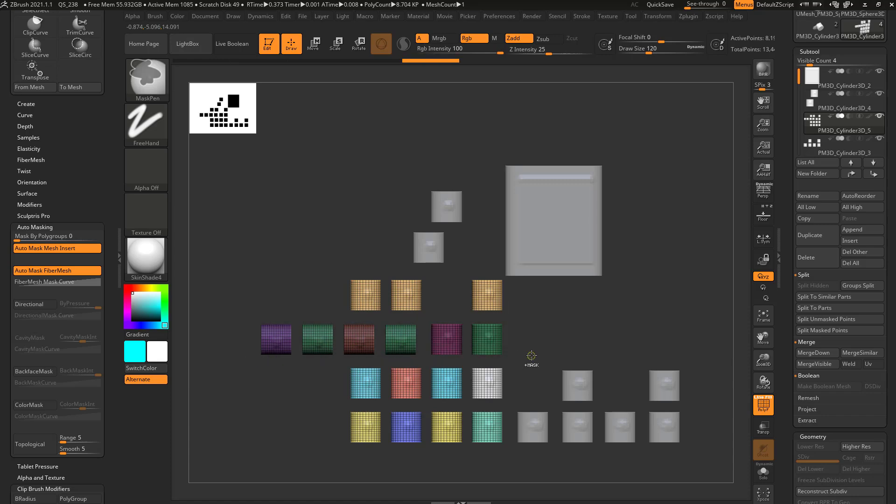
key(ctrl+w)
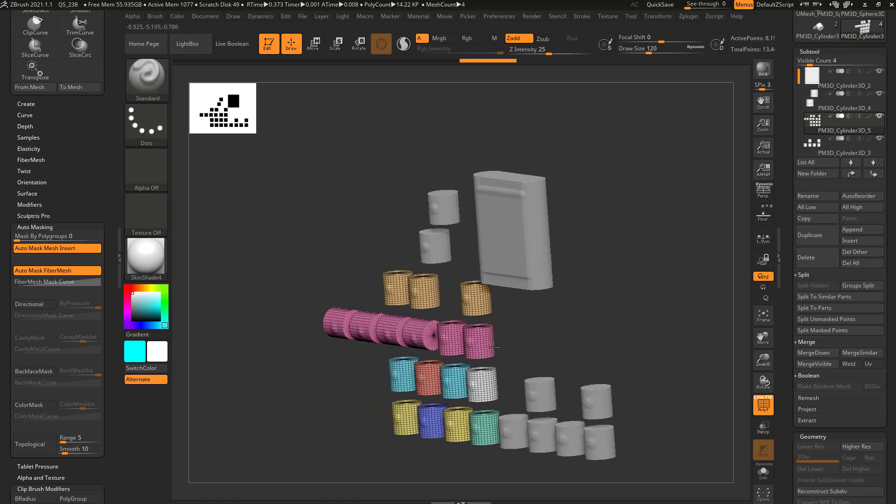
drag(494, 346, 534, 336)
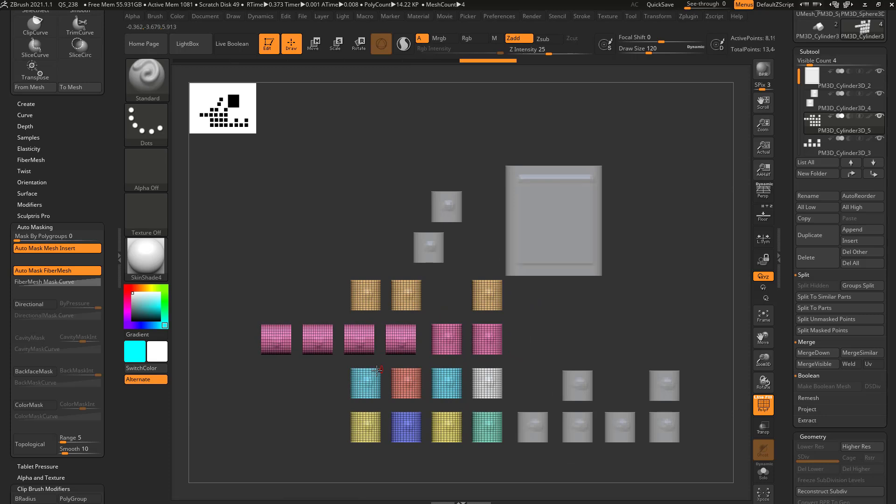
Step: Isolate the eight cylinders in the subtool's two lower rows, assign them one polygroup, and restore full visibility
ctrl+shift+drag(333, 365, 509, 449)
key(ctrl+w)
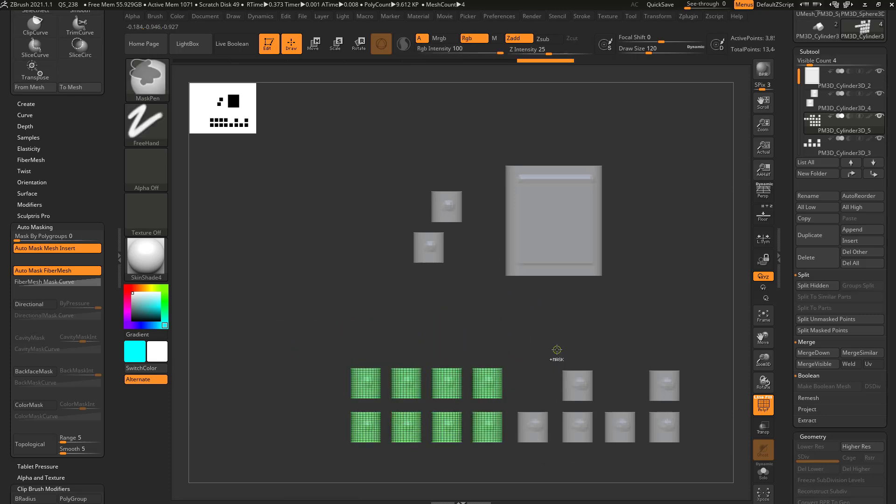
key(shift)
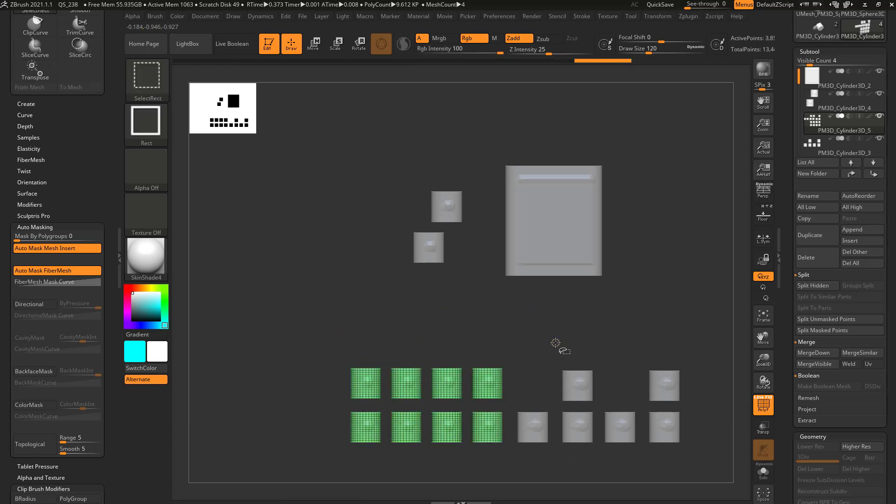
ctrl+shift+click(605, 306)
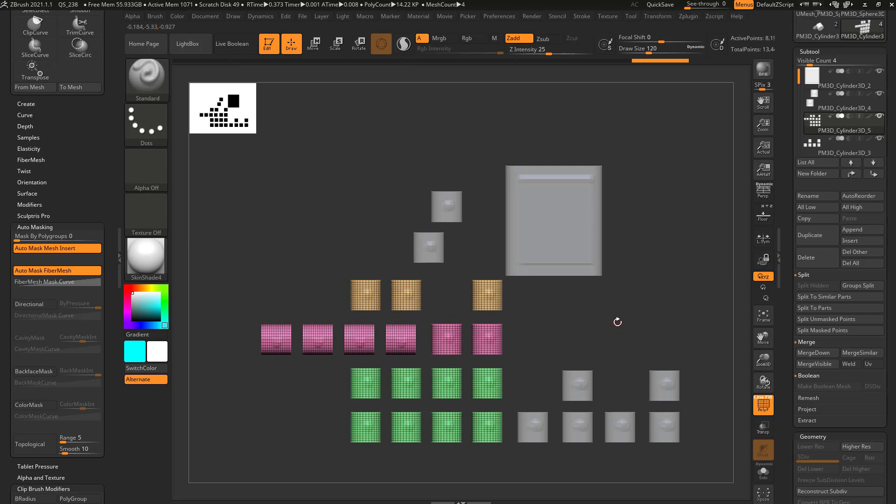
Step: Split the subtool by polygroups with Groups Split, choosing Always OK, and activate the pink row's and orange row's subtools to check the separation
click(858, 284)
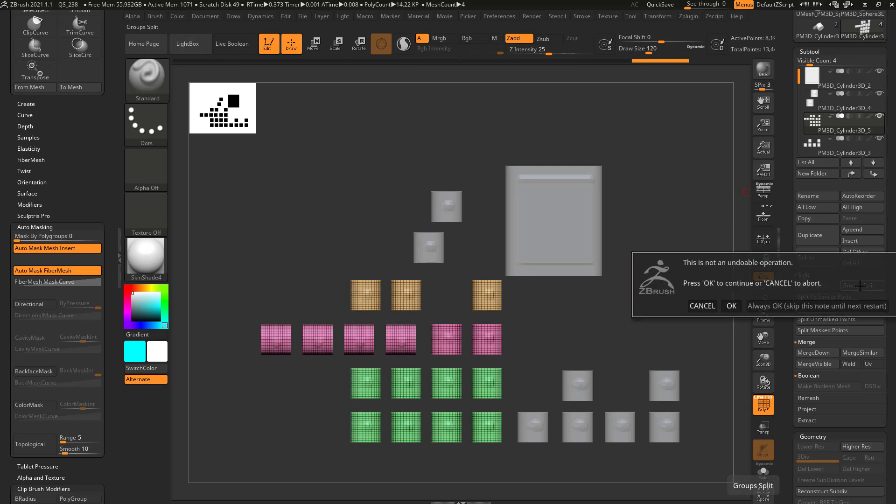
click(762, 306)
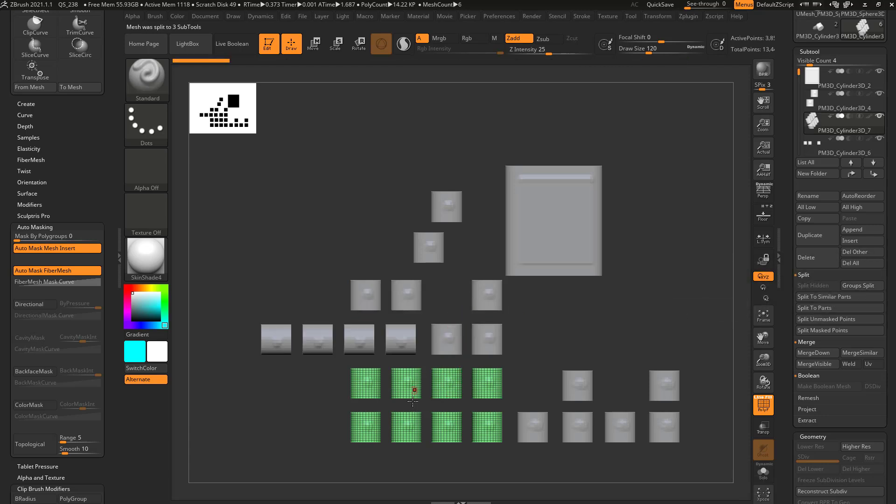
alt+click(450, 346)
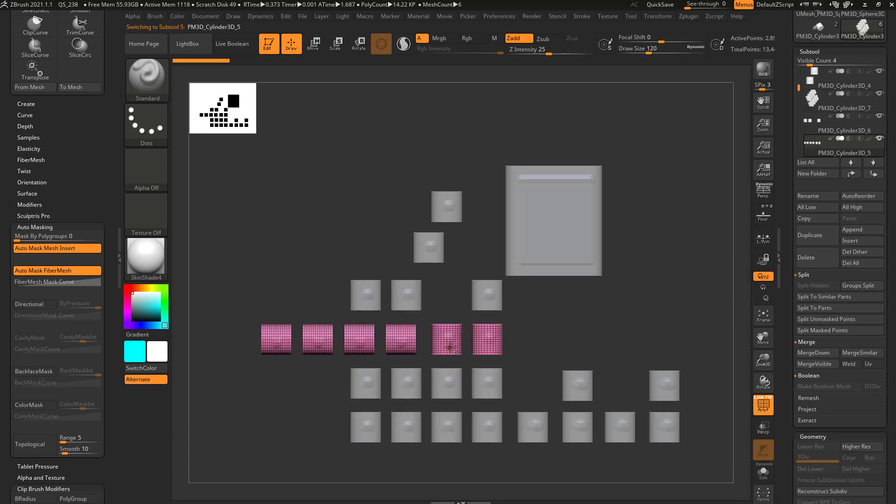
alt+click(493, 304)
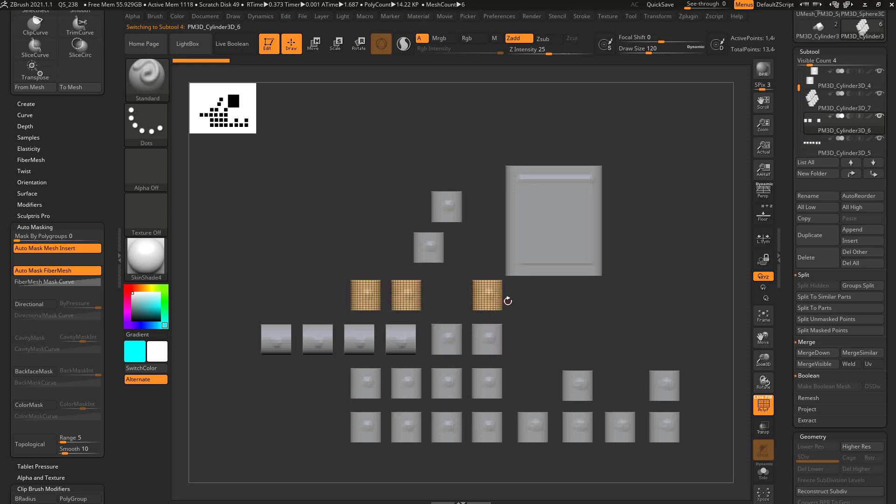
alt+click(489, 340)
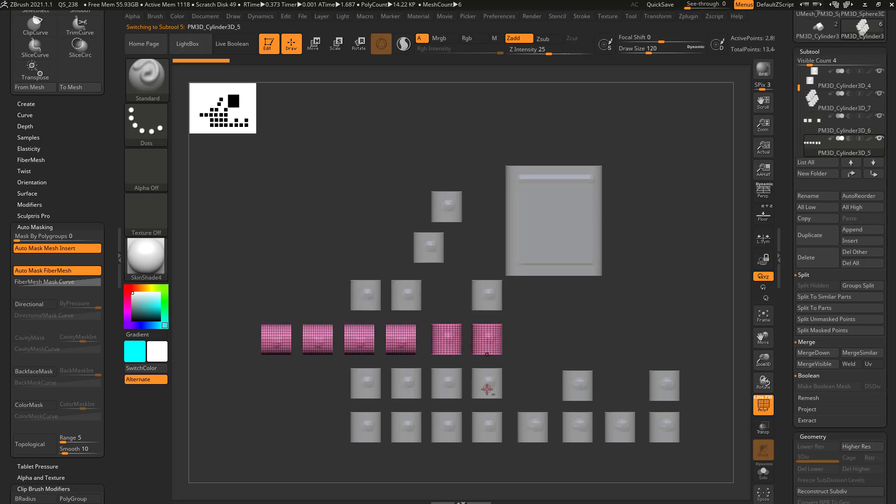
Step: Activate the subtool containing the upper row of three cylinders and run Split To Similar Parts on it
alt+click(487, 390)
alt+click(491, 343)
alt+click(492, 306)
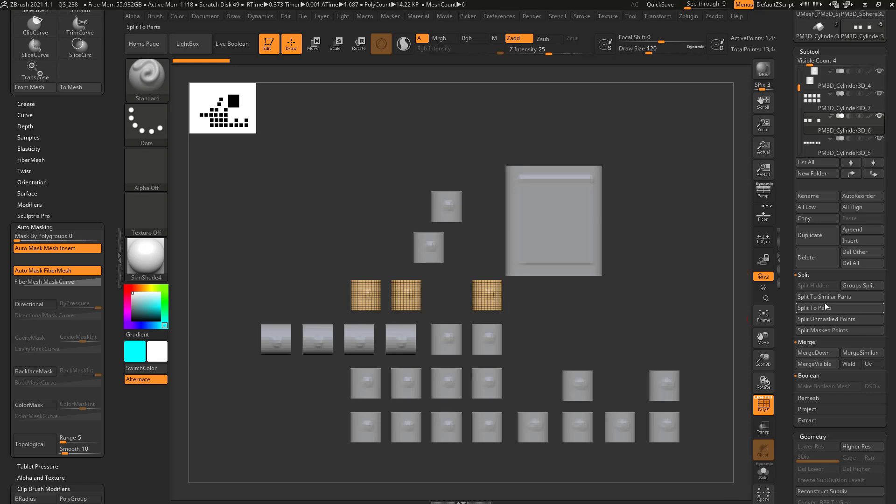
drag(619, 308, 289, 289)
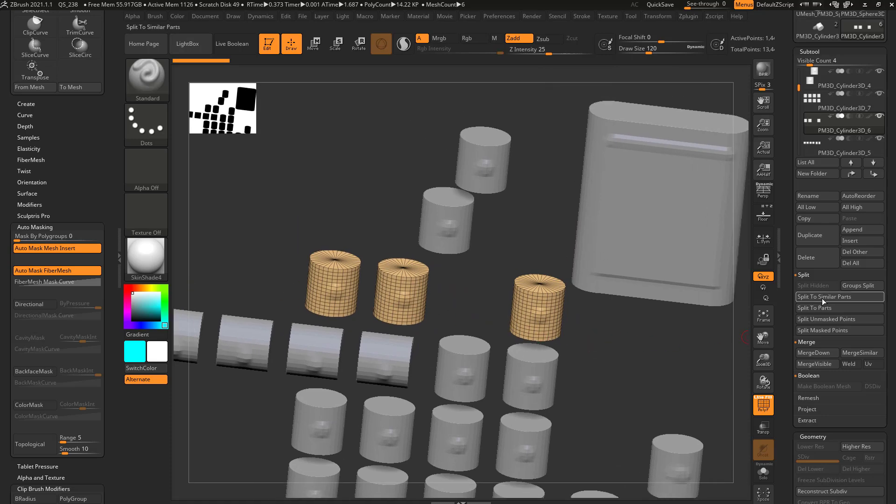
alt+drag(702, 307, 617, 332)
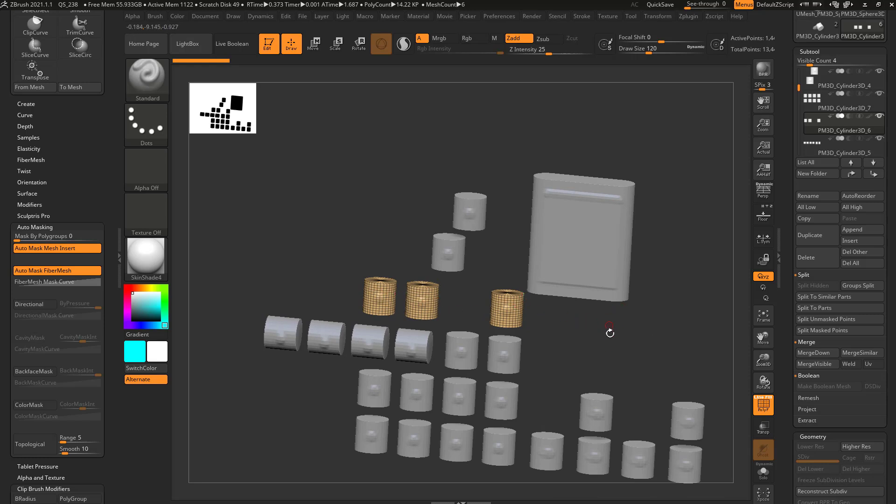
drag(589, 324, 560, 333)
click(825, 300)
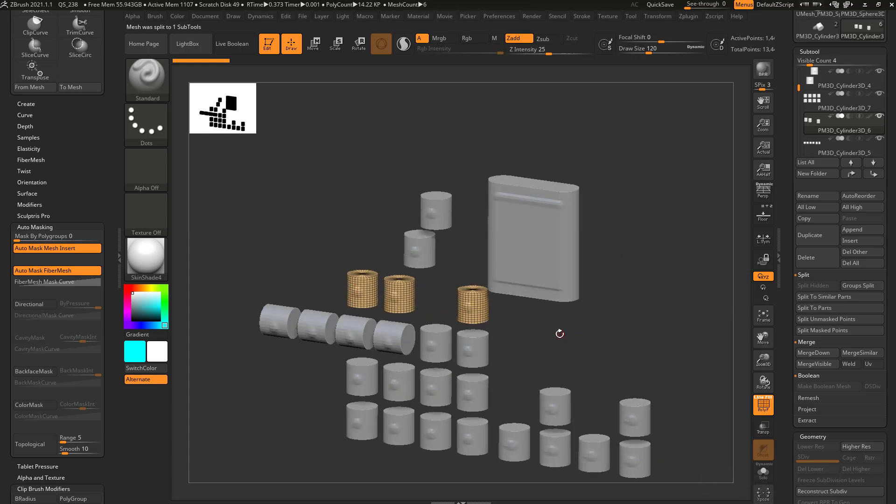
Step: Set the subtool list's Visible Count to 10
drag(789, 304, 790, 342)
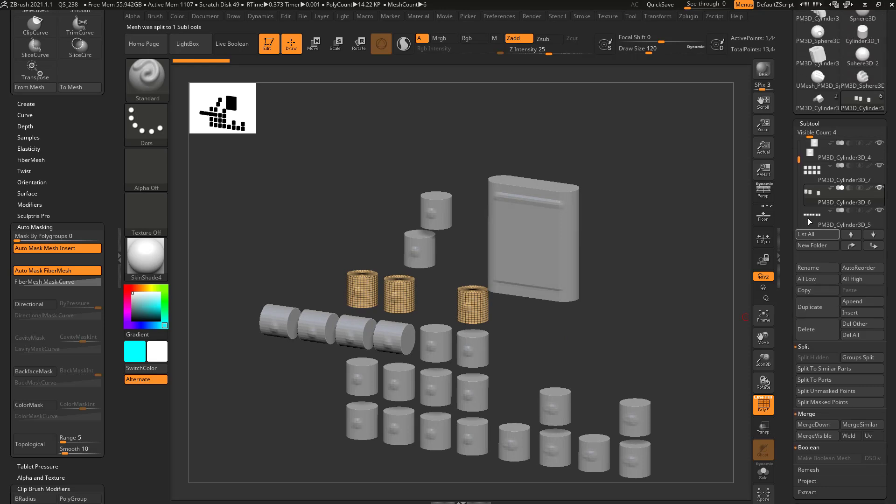
drag(789, 183, 788, 203)
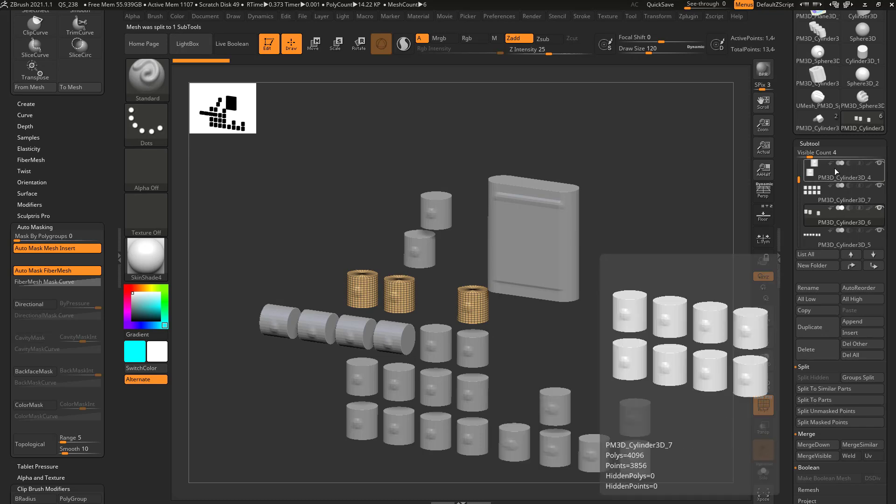
drag(810, 156, 834, 157)
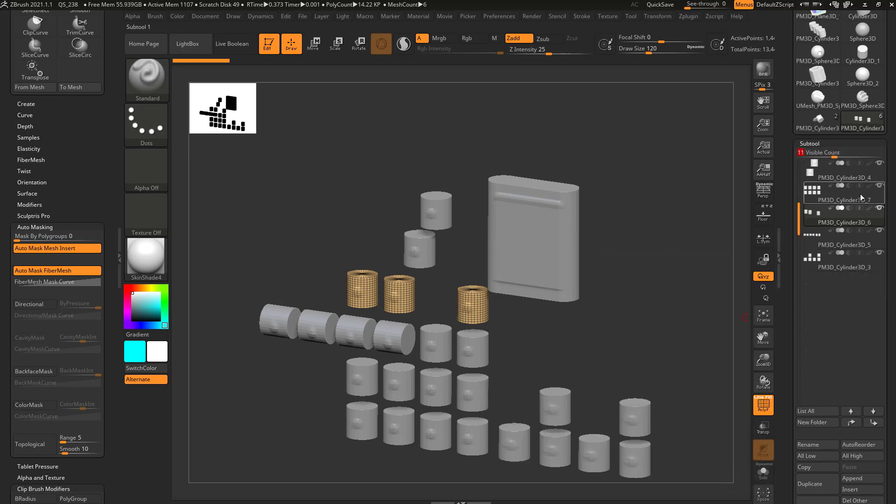
drag(799, 215, 837, 156)
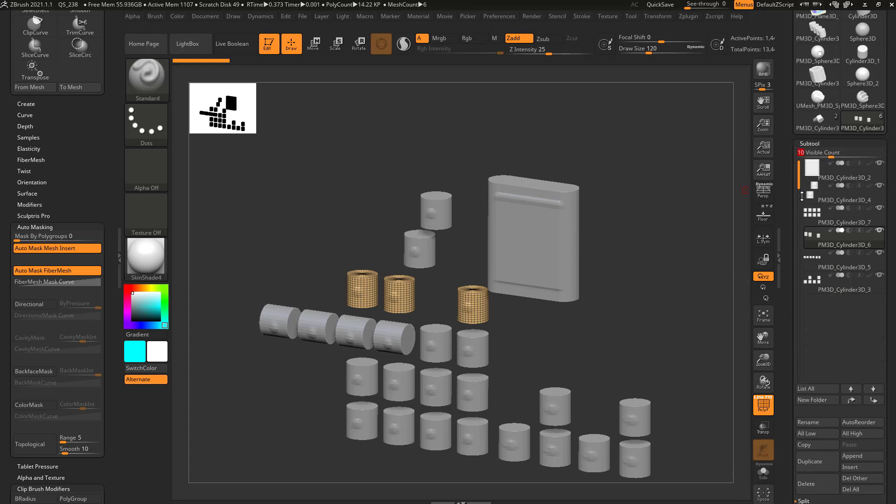
click(499, 16)
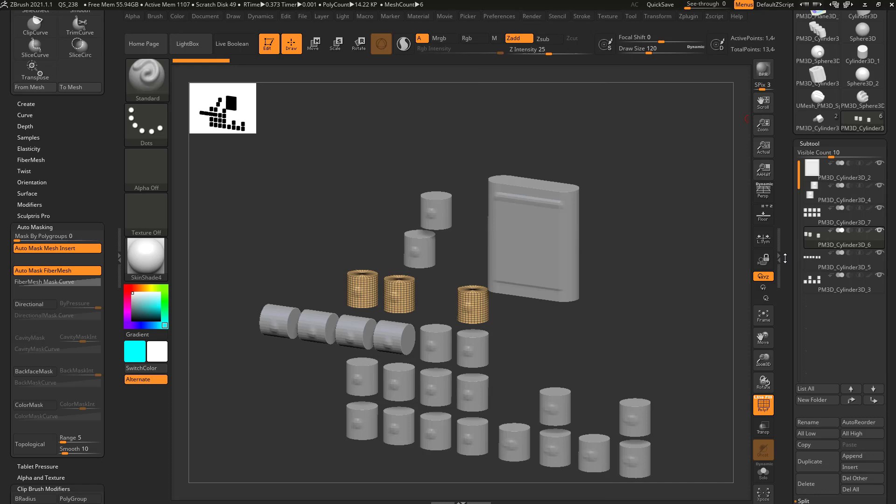
Step: Append a Helix3D mesh as a new subtool and make it the active subtool
scroll(840, 326, down, 3)
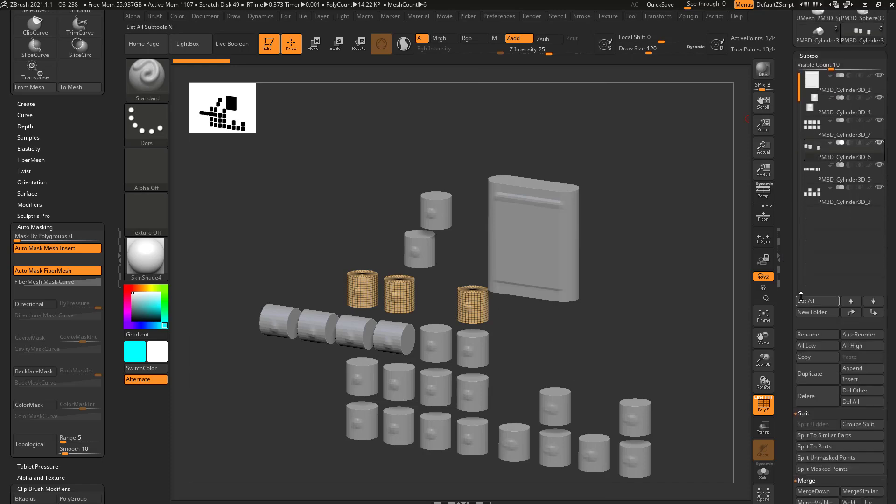
click(858, 368)
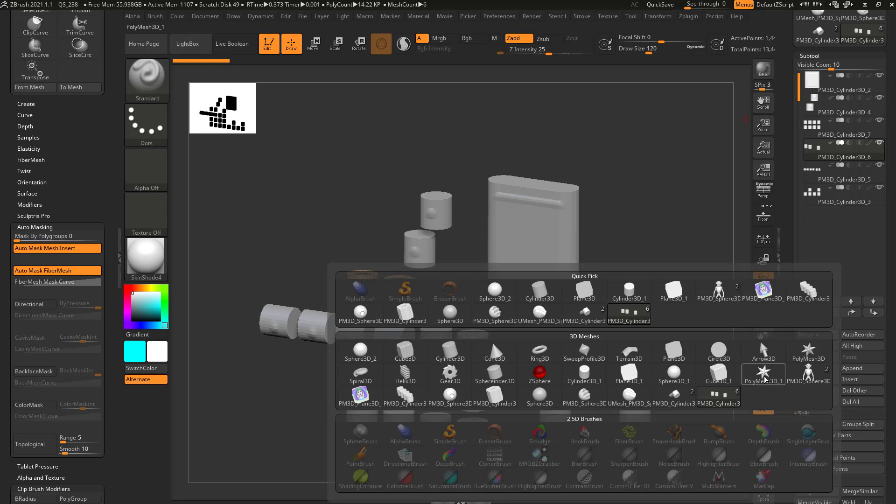
mouse_move(811, 376)
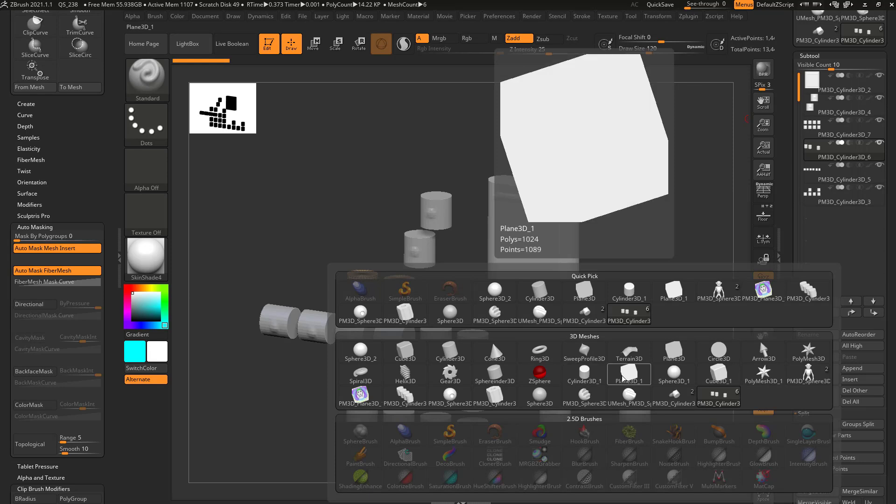
click(406, 375)
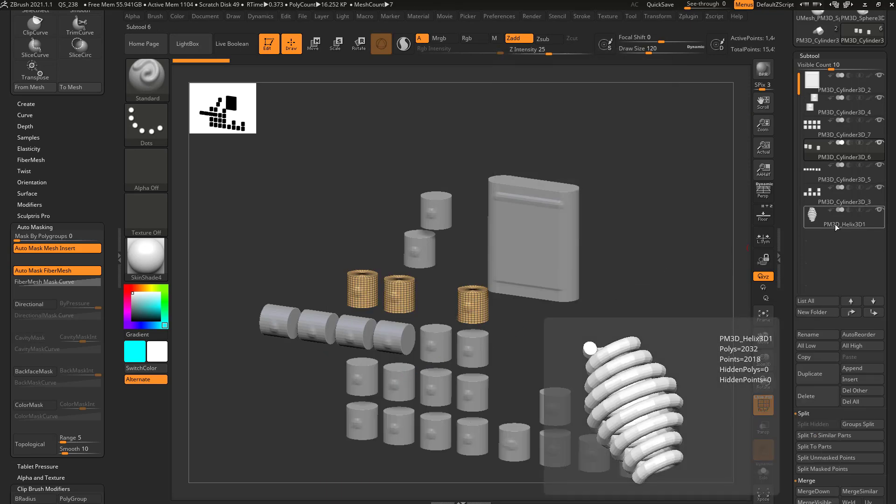
click(835, 224)
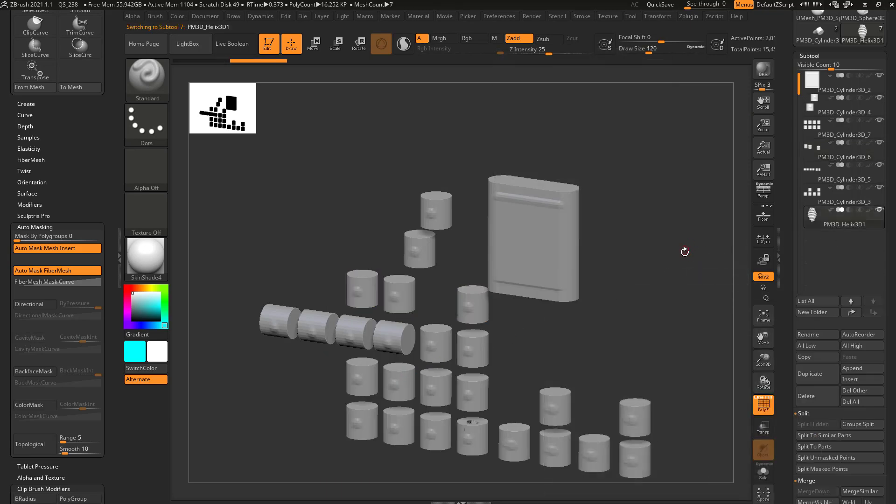
Step: Snap to the front view, activate the lower-right cylinders' subtool, and check where the appended helix sits in the subtool list
scroll(794, 124, up, 5)
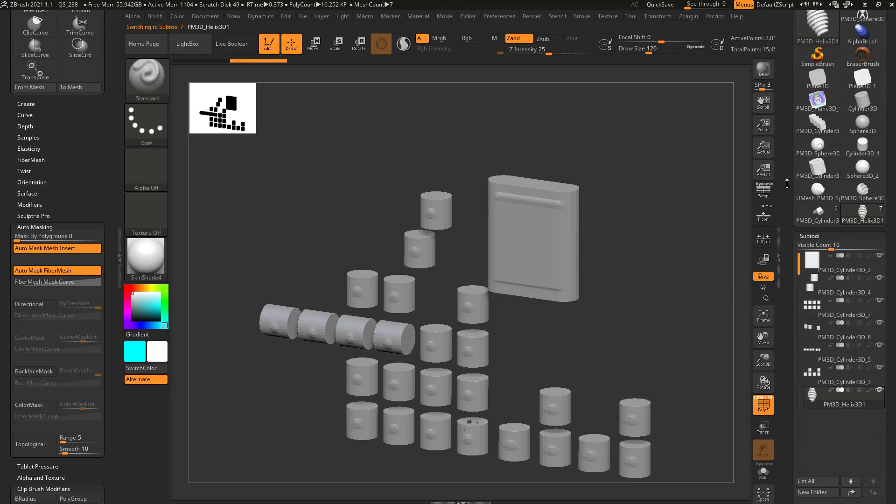
scroll(831, 93, down, 5)
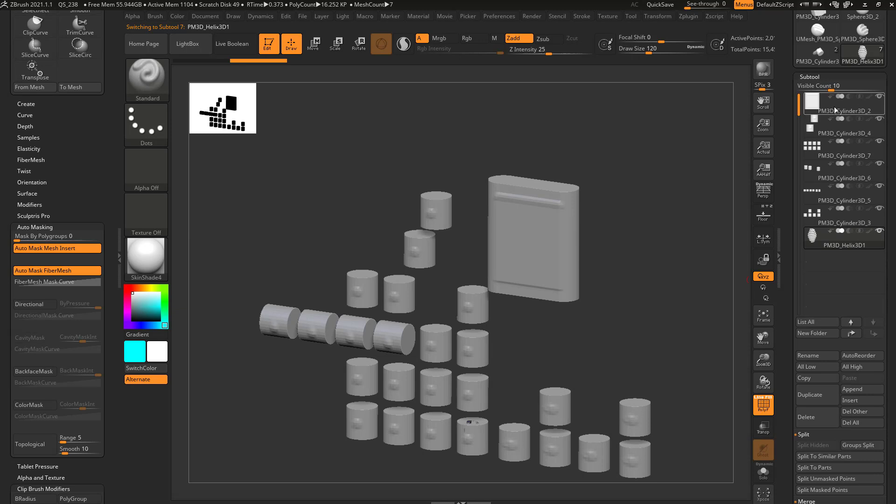
mouse_move(853, 147)
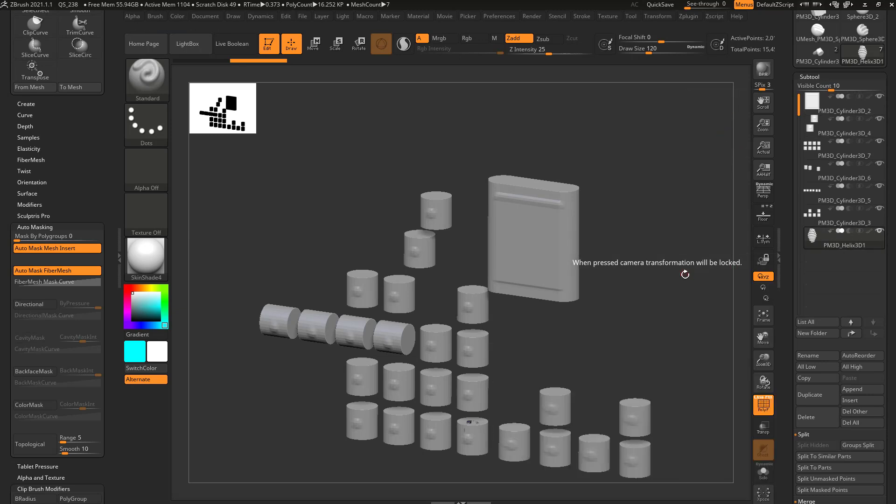
shift+drag(676, 292, 690, 287)
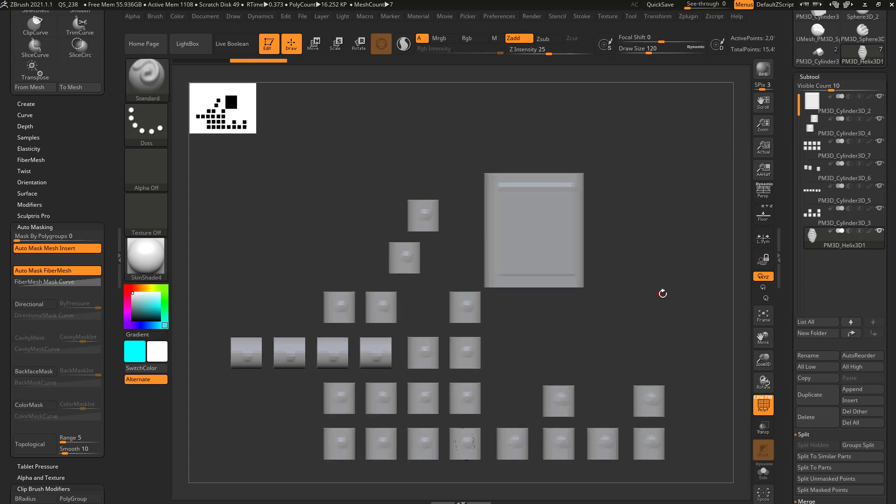
alt+click(648, 395)
alt+drag(666, 320, 672, 302)
mouse_move(837, 219)
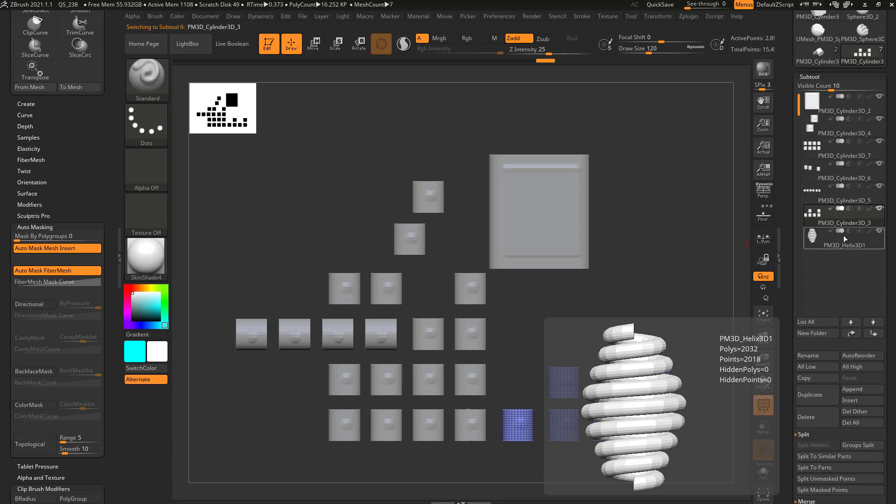
Step: Activate the three-cylinder upper row's subtool and insert a Helix3D subtool directly below it in the list
alt+click(393, 286)
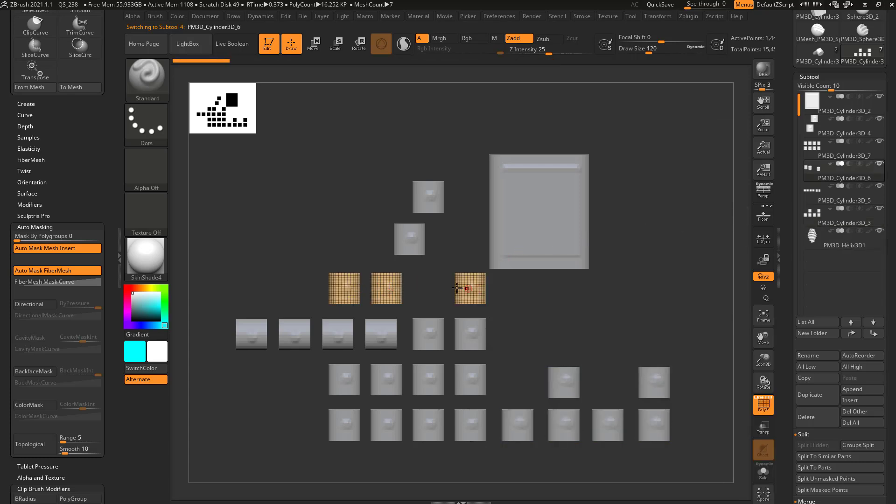
click(780, 205)
scroll(796, 203, down, 1)
click(862, 386)
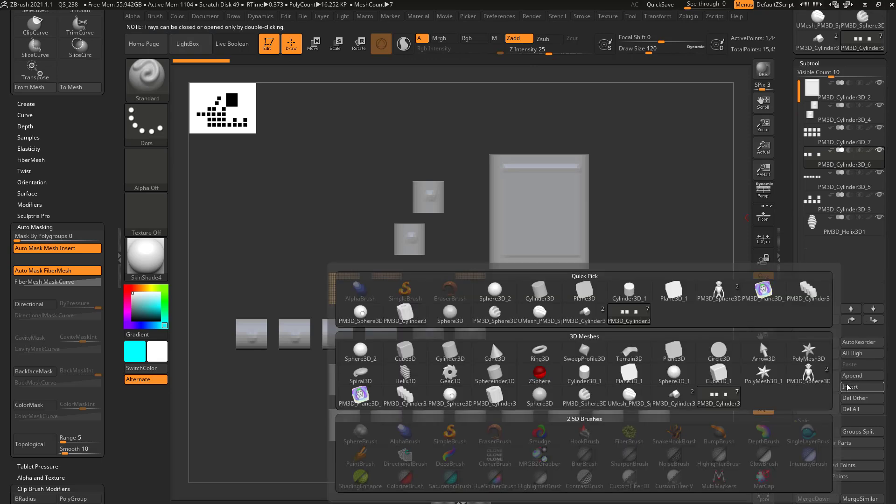
click(413, 374)
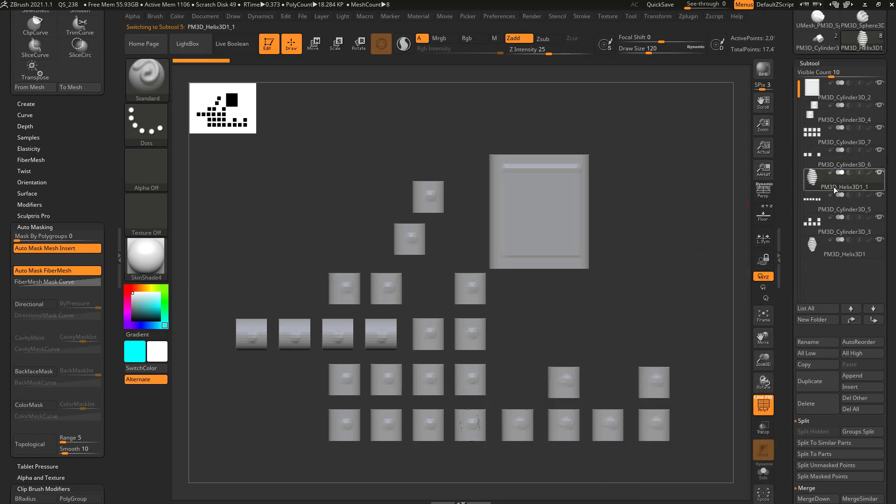
click(820, 191)
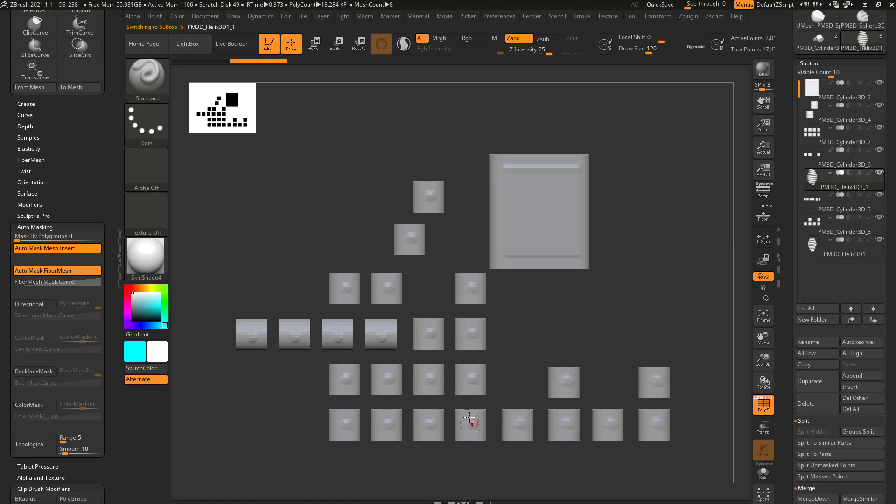
Step: View the inserted helix alone in Solo mode, show all subtools again, and inspect the model from an angle
click(763, 473)
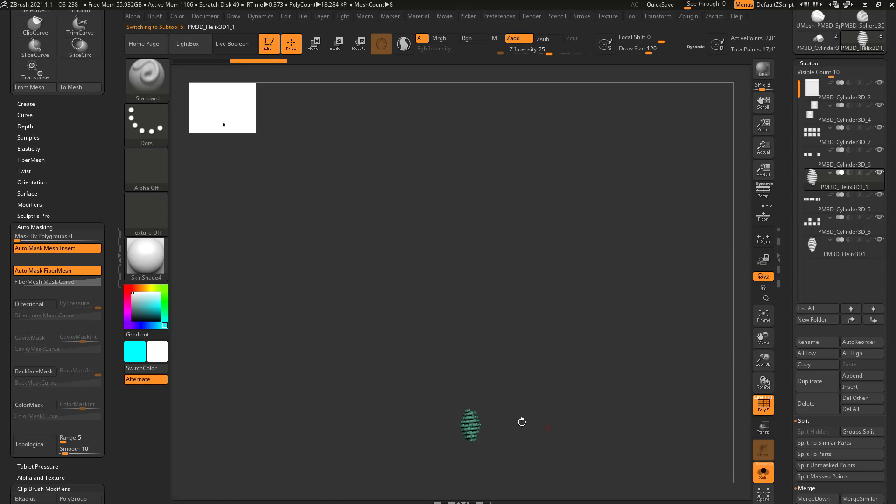
click(764, 473)
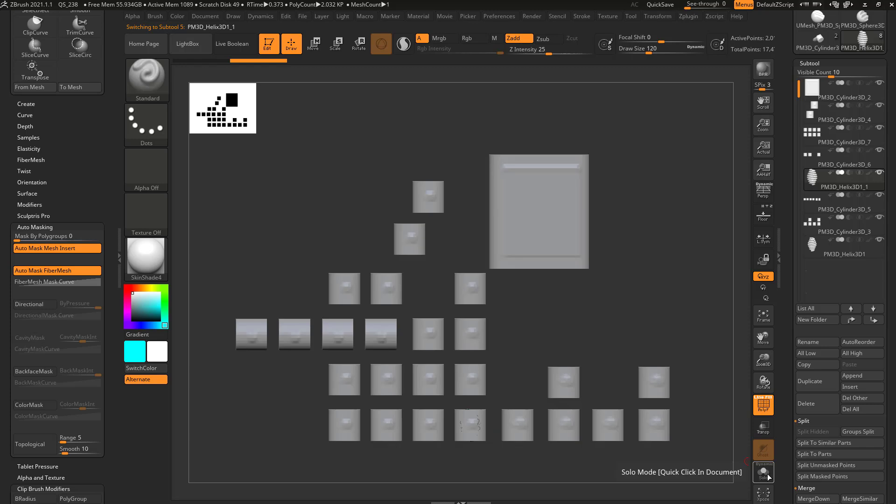
drag(566, 382, 476, 409)
shift+drag(624, 345, 699, 305)
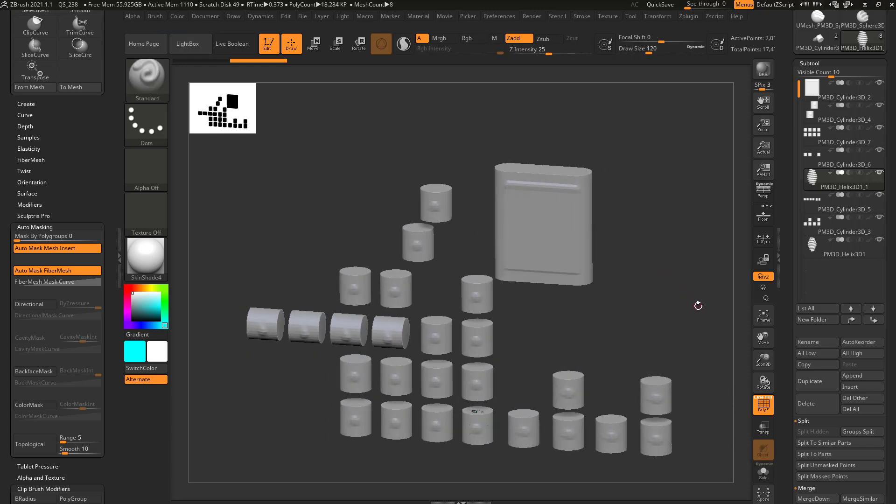
Step: Activate the three-cylinder upper row's subtool and merge it down with the inserted helix below it, choosing Always OK
click(829, 163)
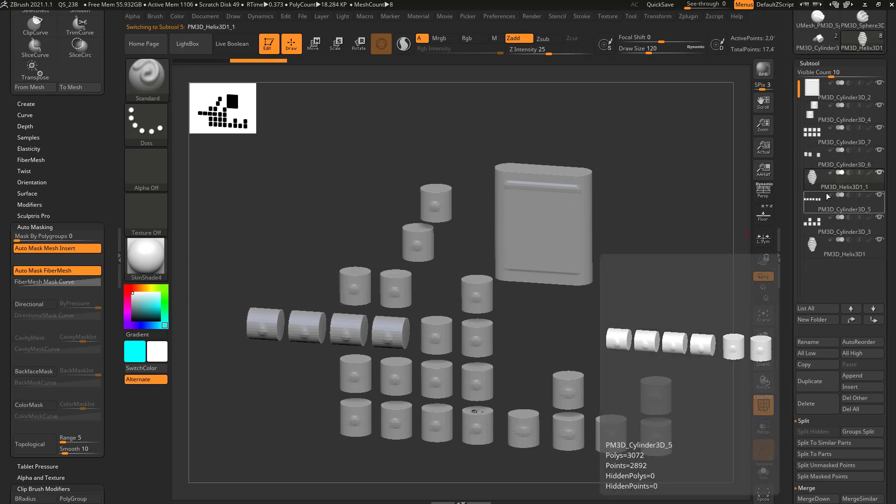
scroll(790, 171, down, 2)
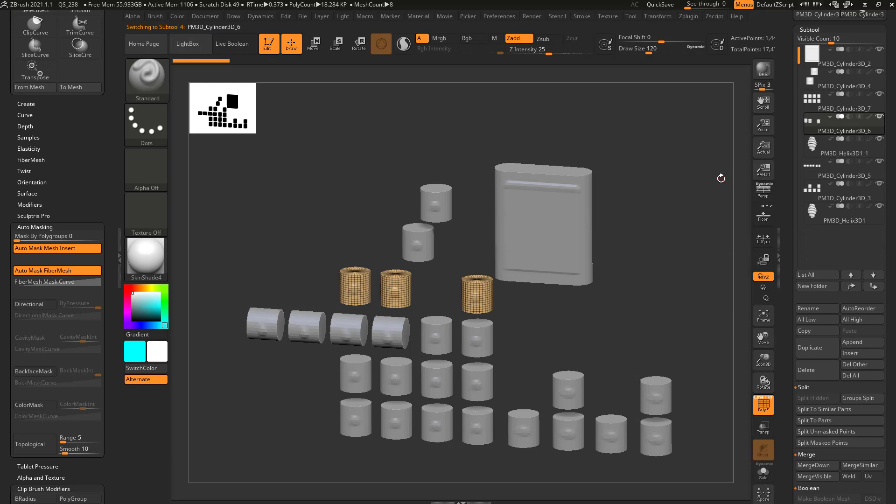
drag(720, 176, 721, 190)
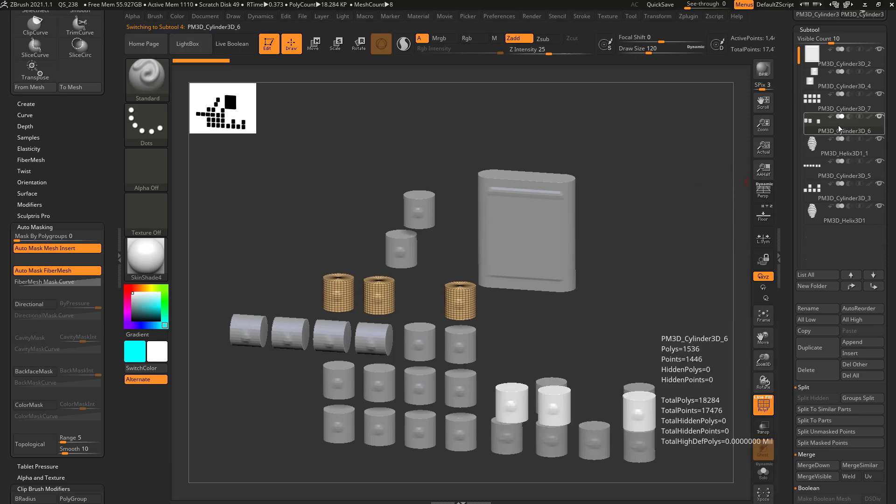
click(830, 153)
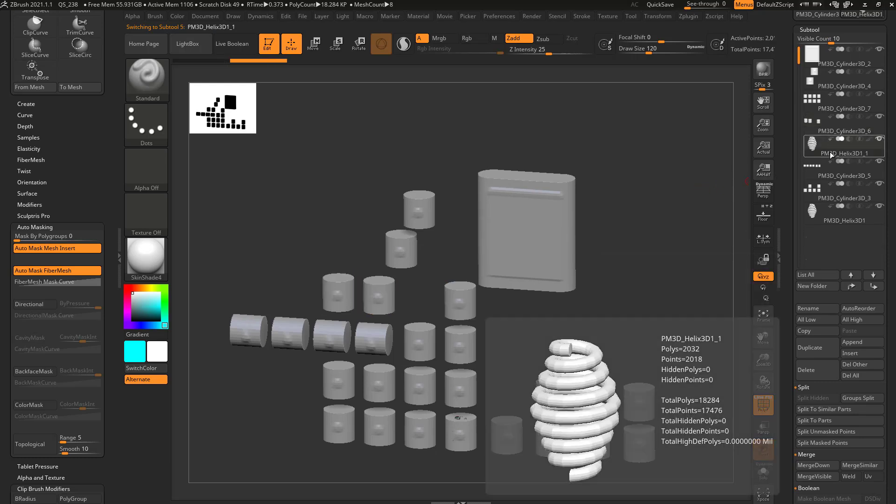
click(835, 129)
scroll(788, 163, down, 1)
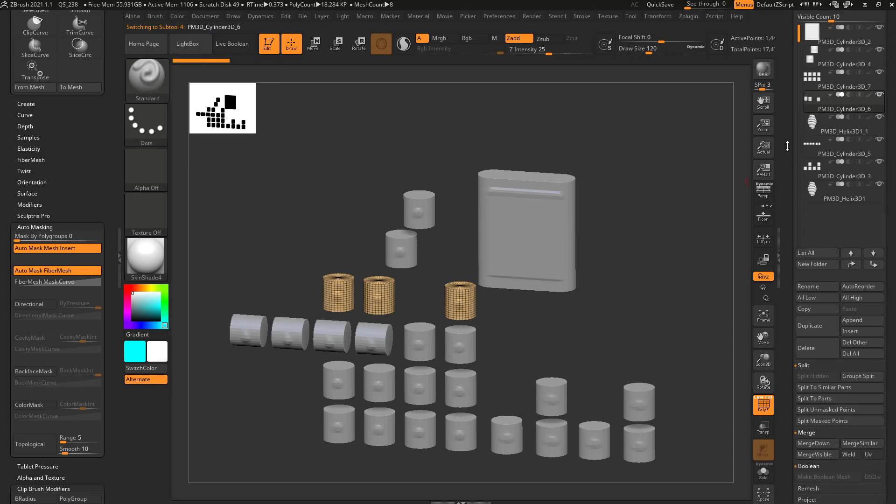
click(814, 441)
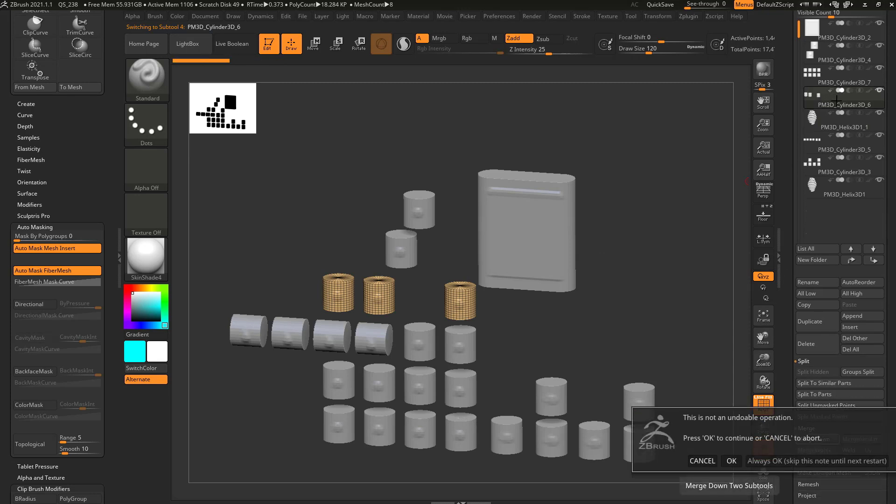
click(758, 460)
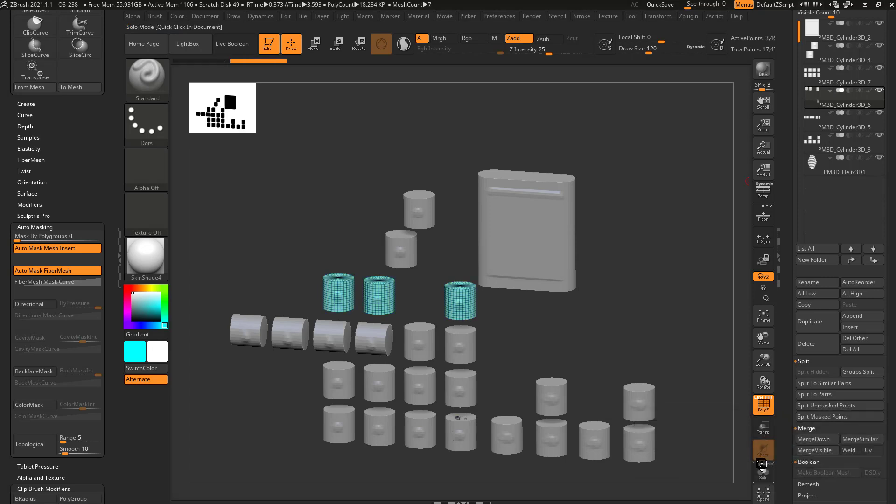
Step: Isolate the merged subtool in Solo mode and mask its three cylinders while leaving the helix unmasked
click(763, 472)
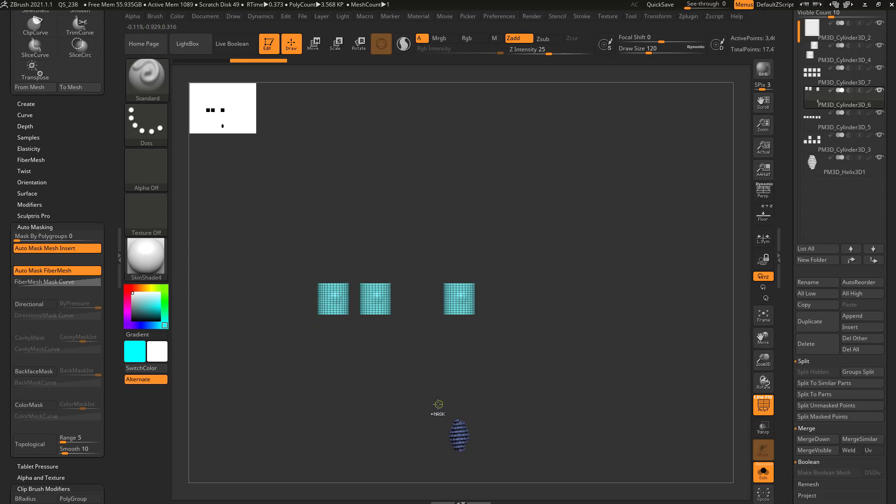
ctrl+alt+drag(415, 381, 487, 461)
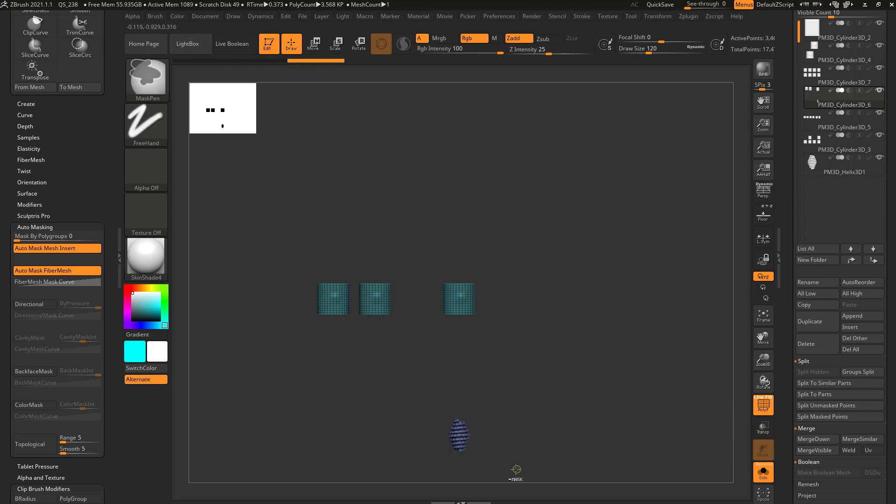
Step: Move the unmasked helix up into the gap between the second and third cylinders
key(w)
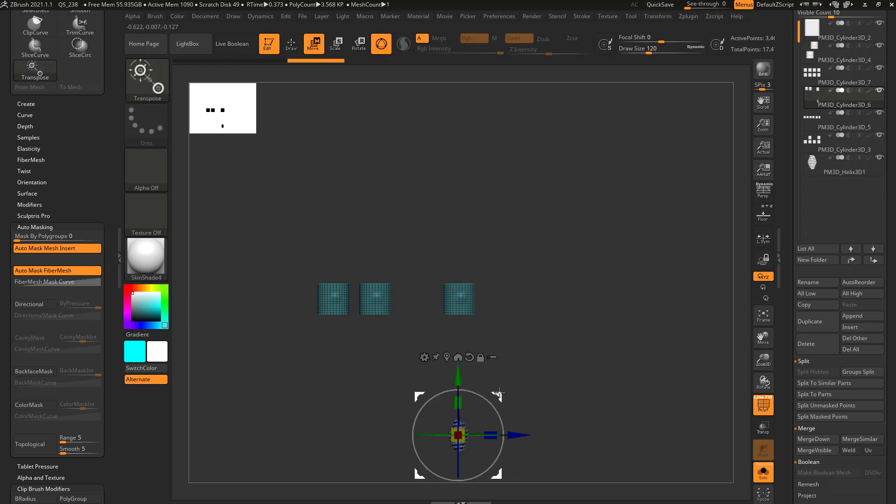
drag(458, 435, 414, 299)
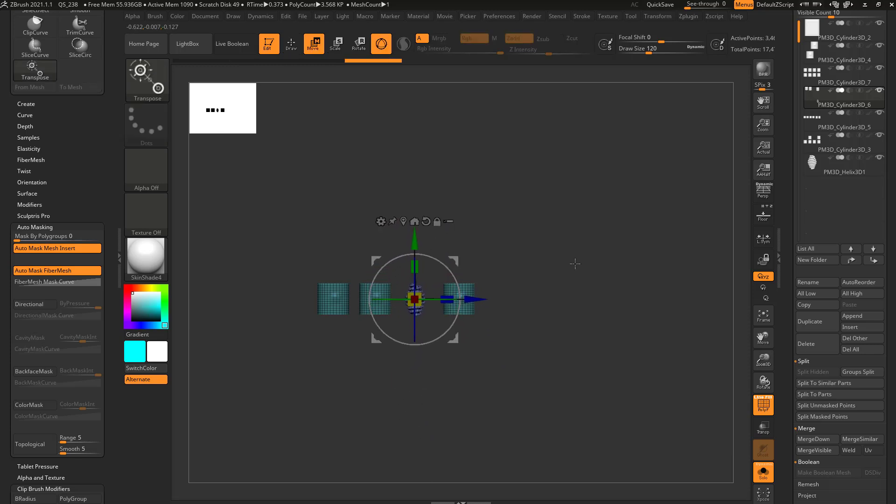
mouse_move(575, 263)
mouse_down()
mouse_move(558, 290)
mouse_move(575, 275)
mouse_up()
alt+drag(575, 275, 588, 332)
Step: Duplicate the helix upward into a vertical column of four helices and clear the mask
drag(588, 332, 586, 290)
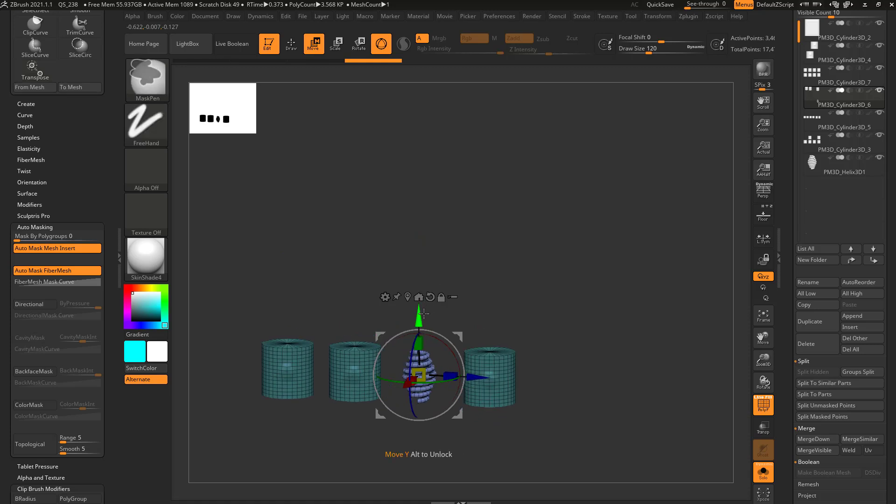
ctrl+drag(424, 313, 420, 101)
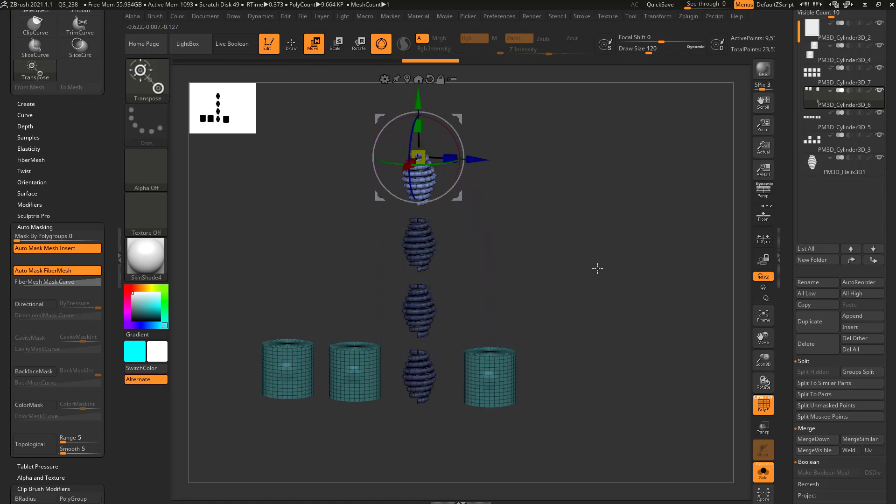
drag(597, 269, 602, 233)
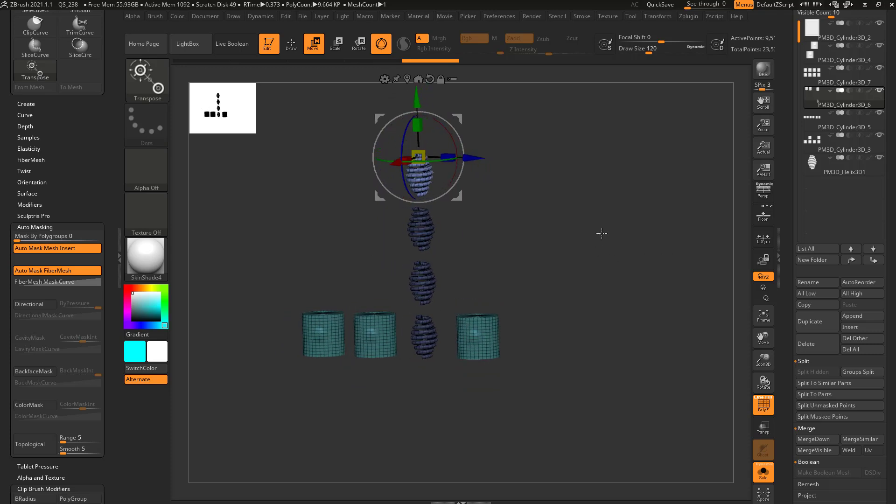
mouse_move(607, 196)
ctrl+mouse_down()
mouse_move(643, 238)
mouse_move(606, 234)
mouse_move(609, 258)
mouse_move(453, 233)
ctrl+mouse_up()
key(q)
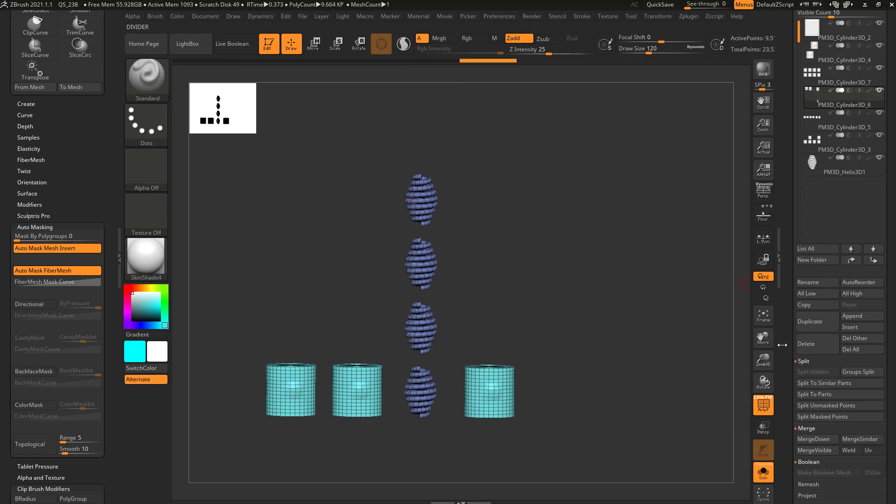
Step: Assign a separate polygroup to each cylinder and helix with Auto Groups
scroll(790, 238, down, 10)
scroll(794, 262, down, 10)
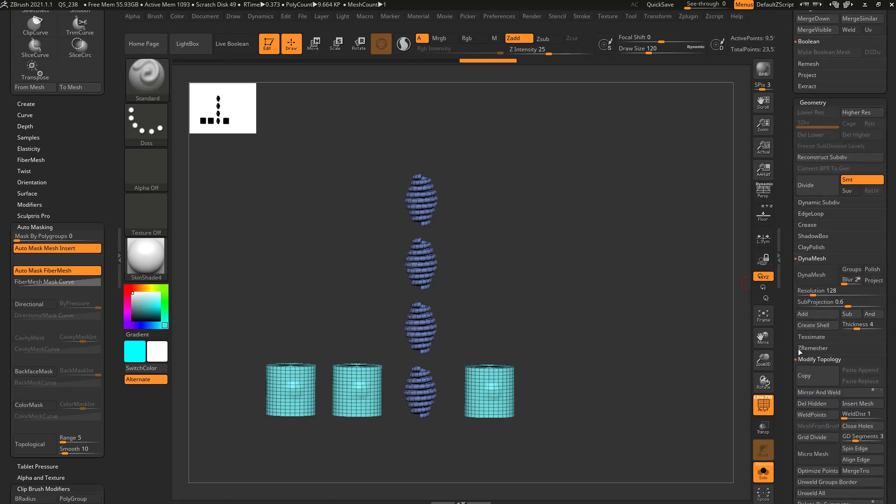
drag(794, 296, 794, 251)
scroll(816, 320, down, 2)
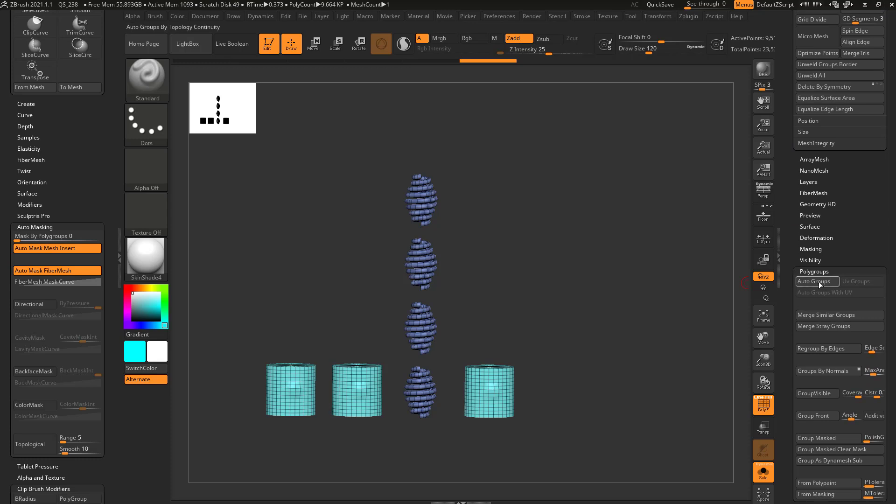
click(819, 281)
drag(585, 279, 524, 356)
Step: Isolate individual polygroups by masking the rest, tilt the orange helix with the gizmo, and clear the mask
key(w)
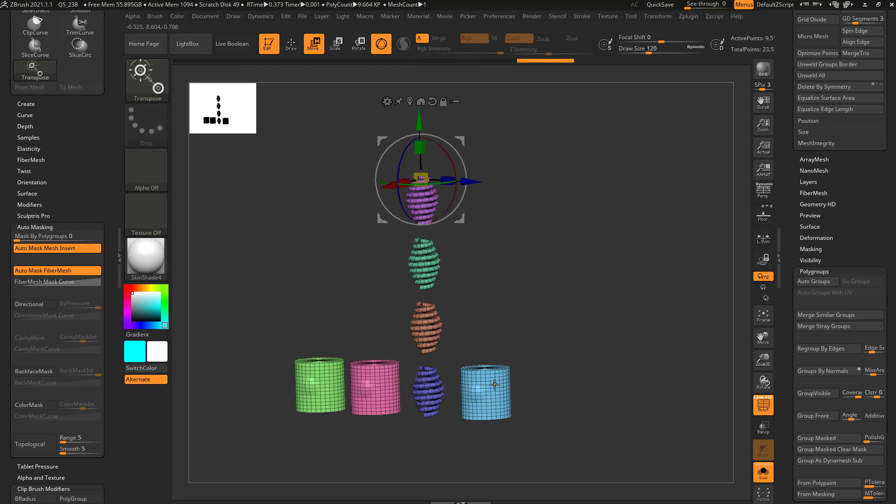
click(495, 385)
click(428, 393)
click(374, 387)
click(333, 366)
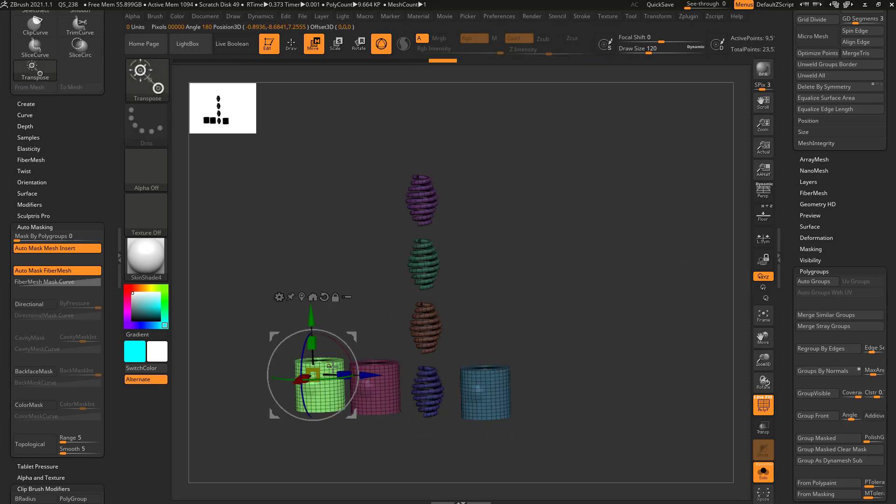
click(433, 328)
shift+drag(495, 323, 473, 282)
key(q)
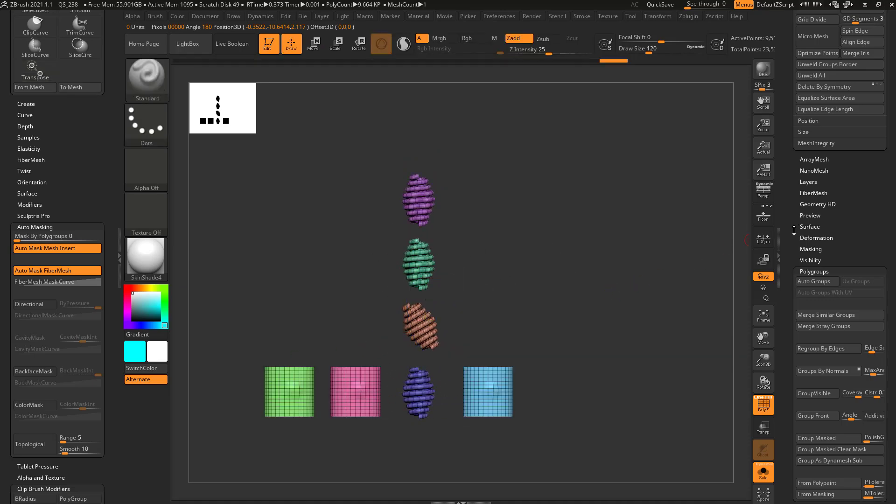
Step: Split the merged cylinder-and-helix subtool with Split To Similar Parts
drag(794, 230, 788, 337)
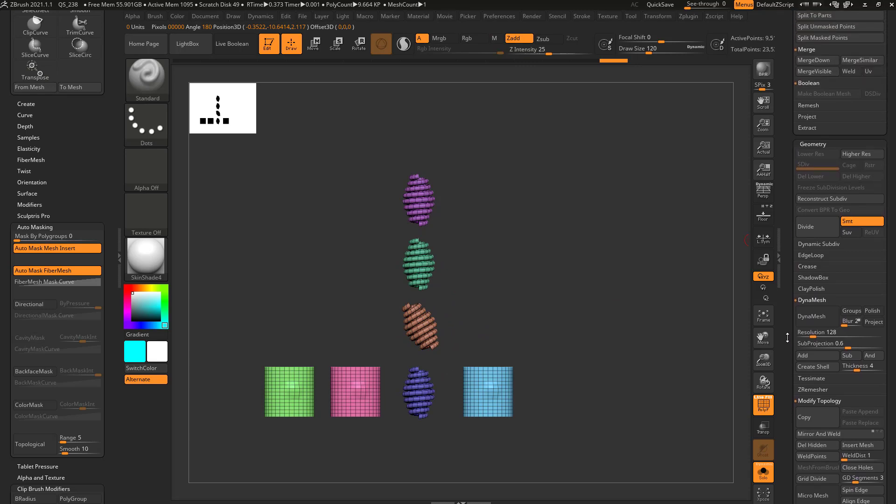
drag(789, 45, 786, 373)
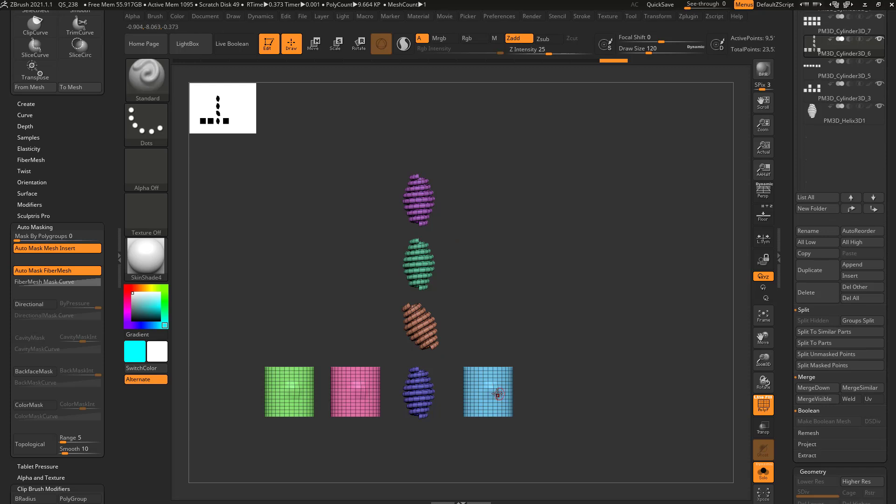
drag(315, 355, 498, 307)
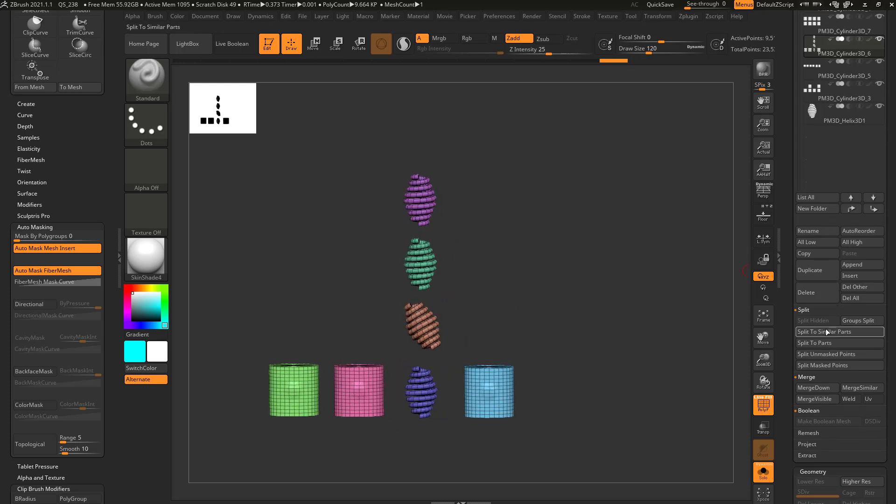
drag(673, 326, 634, 328)
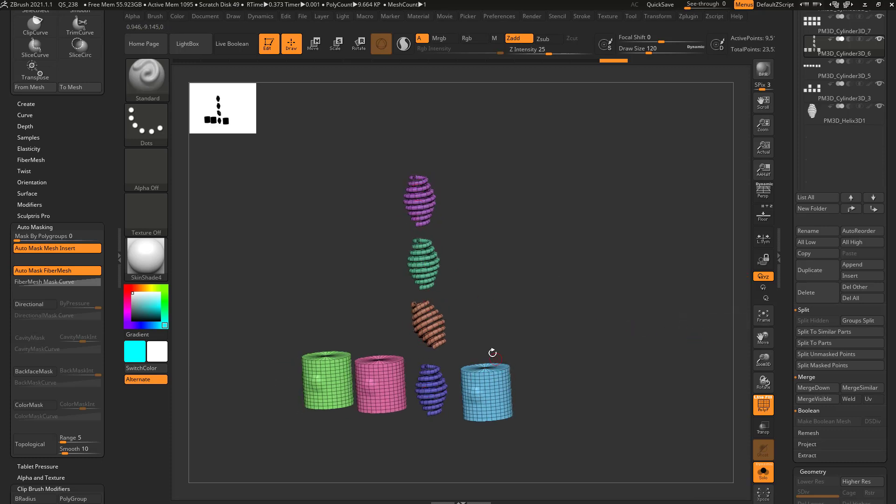
click(821, 333)
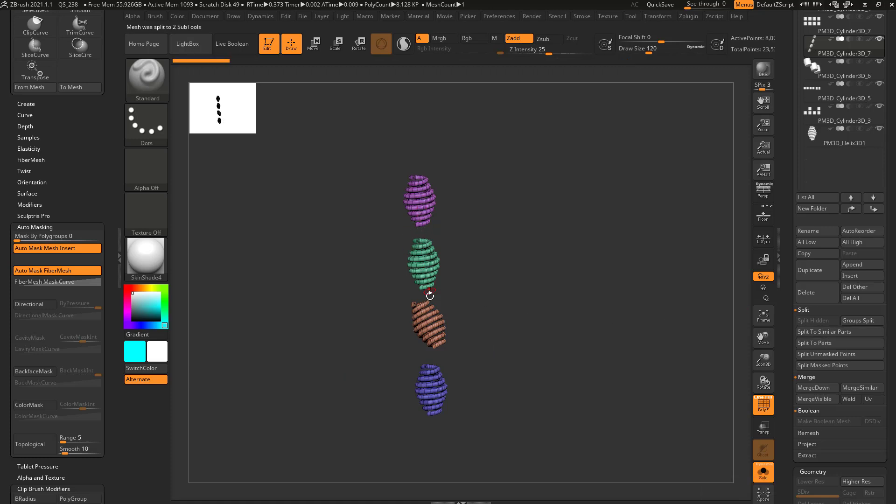
Step: Check the three-cylinder and helix subtools separately, and compare the helix subtool with the full model by toggling Solo
click(832, 76)
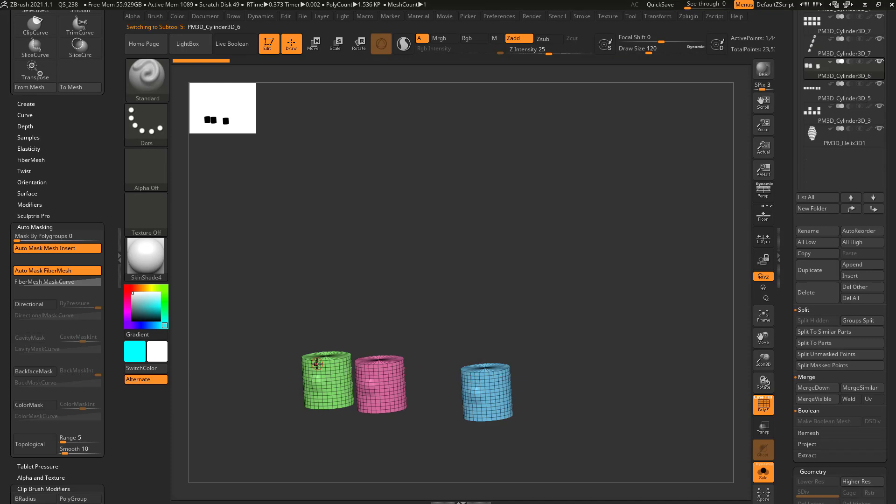
drag(592, 304, 690, 300)
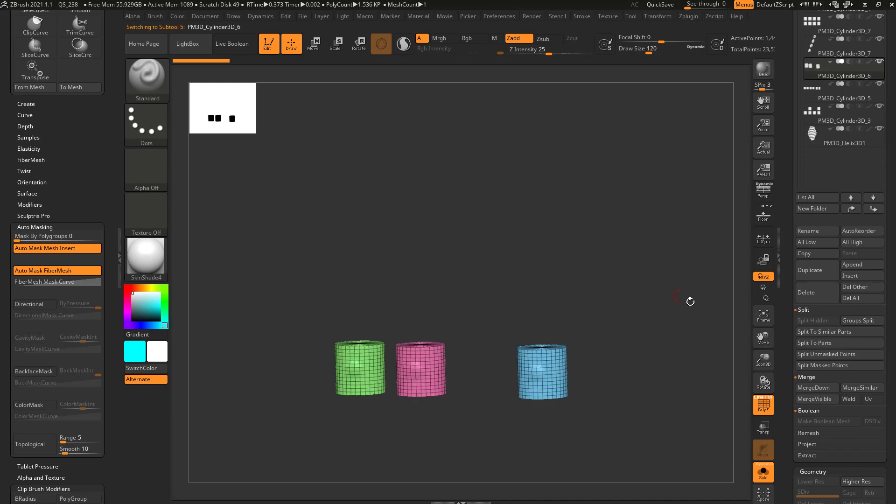
scroll(789, 318, up, 3)
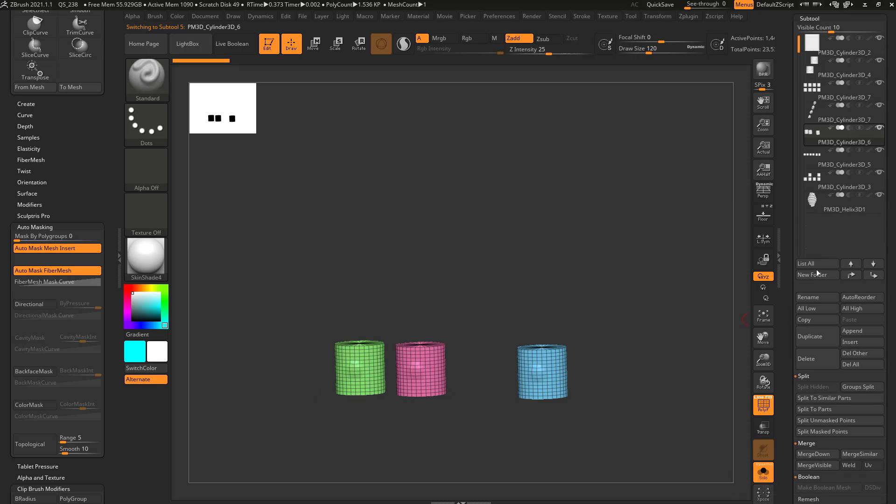
click(833, 115)
mouse_move(583, 301)
mouse_down()
mouse_move(545, 313)
mouse_move(577, 314)
mouse_up()
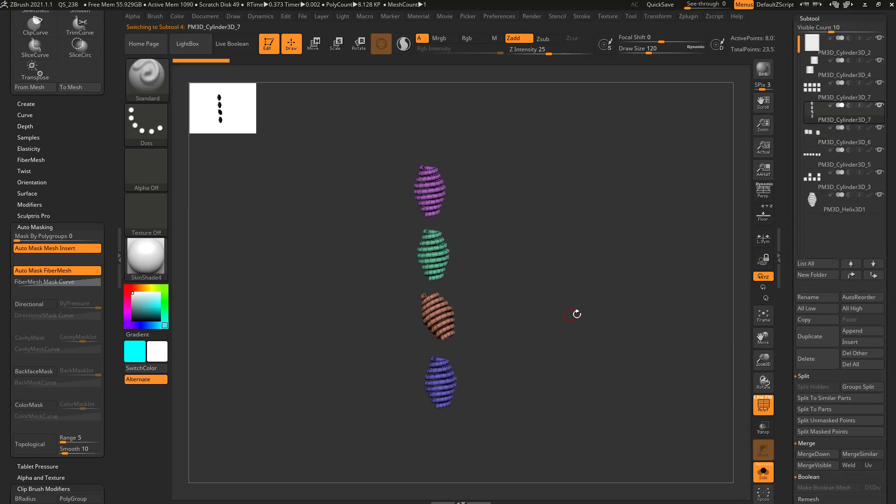
click(763, 472)
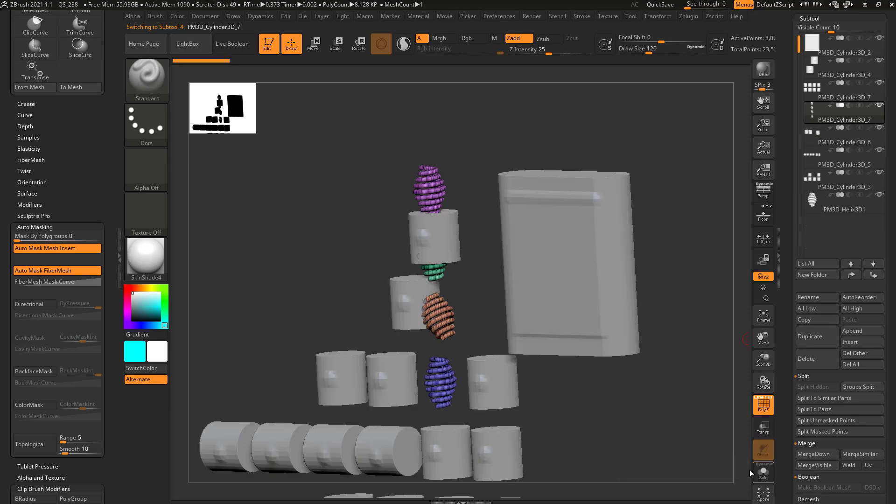
click(764, 471)
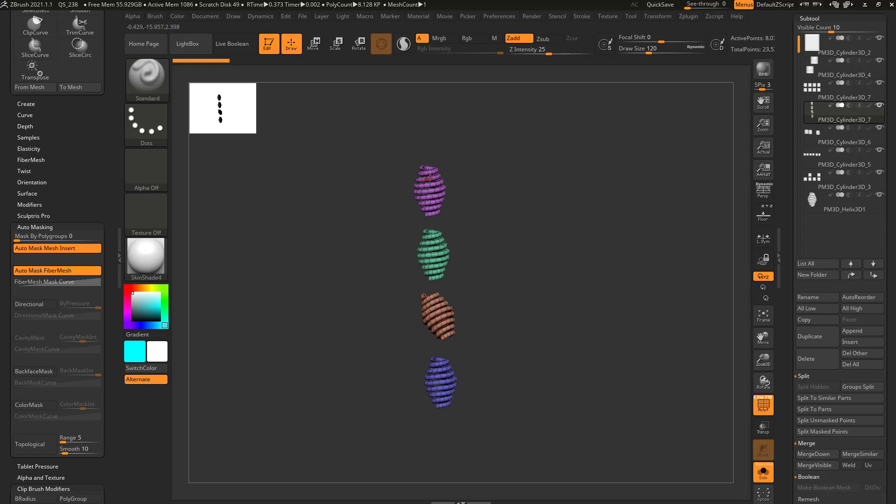
Step: Mask every helix in the column except the top purple one
alt+drag(532, 405, 506, 219)
right_drag(424, 192, 558, 252)
drag(559, 252, 577, 244)
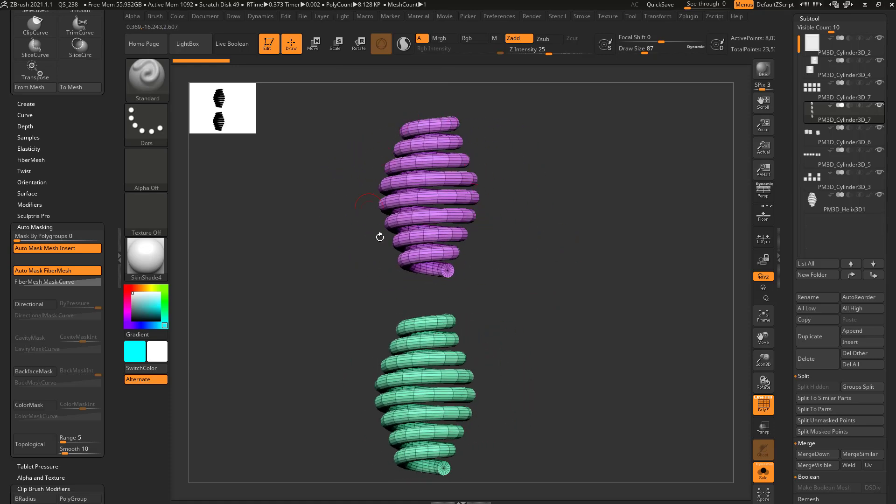
alt+drag(548, 307, 563, 235)
mouse_move(405, 145)
ctrl+mouse_down()
mouse_move(472, 245)
mouse_move(468, 238)
ctrl+mouse_up()
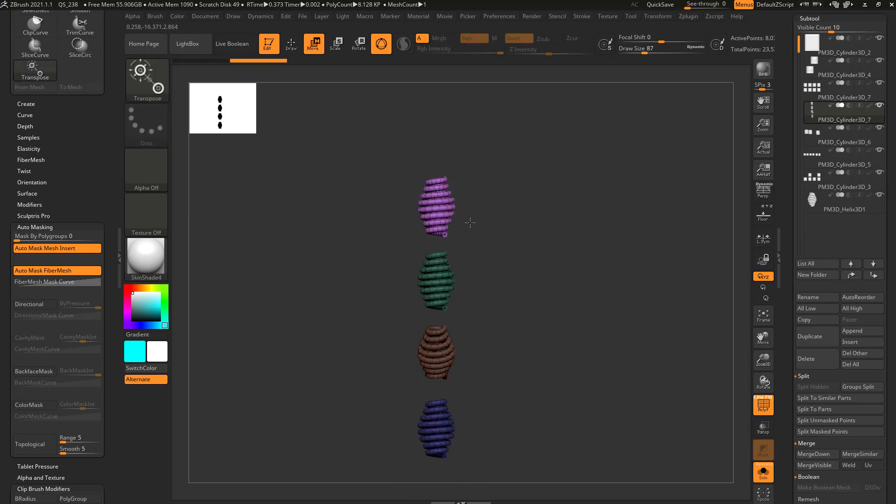
mouse_move(461, 179)
mouse_down()
mouse_move(468, 190)
mouse_move(495, 183)
mouse_move(476, 189)
mouse_up()
mouse_move(387, 144)
ctrl+mouse_down()
mouse_move(443, 190)
mouse_move(473, 242)
ctrl+mouse_up()
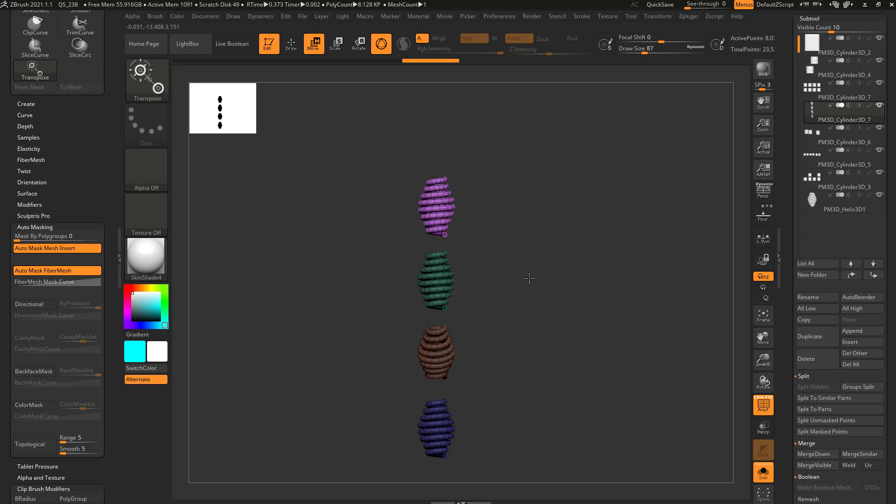
Step: Rotate the purple helix, move it down so it intersects the green helix, and clear the mask
click(446, 201)
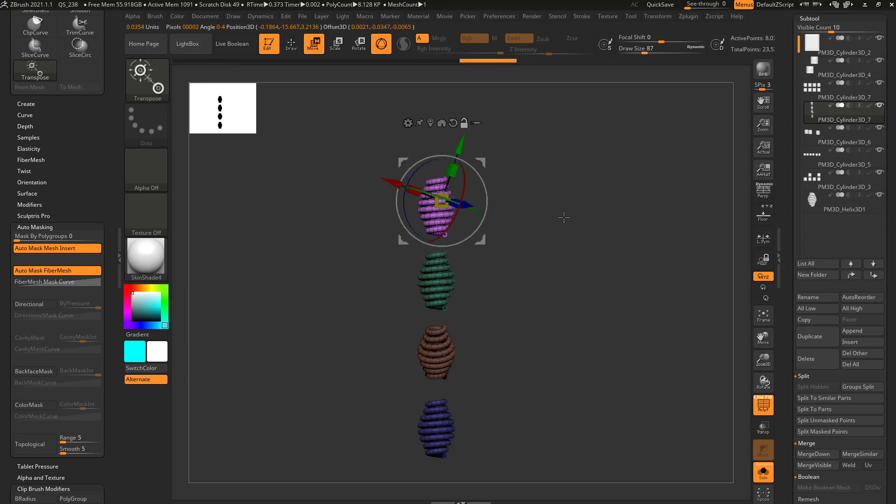
mouse_move(481, 172)
mouse_down()
mouse_move(489, 274)
mouse_move(477, 313)
mouse_move(483, 309)
mouse_up()
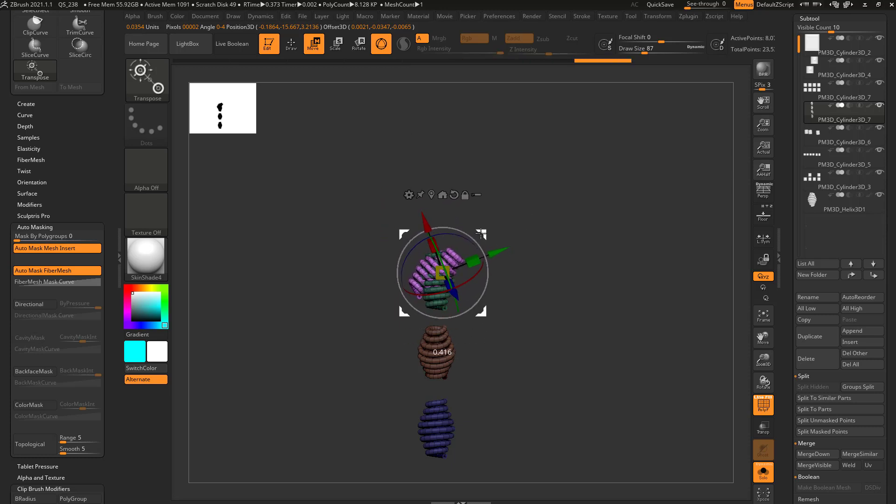
key(q)
mouse_move(519, 260)
mouse_down()
mouse_move(543, 246)
mouse_move(601, 244)
mouse_move(600, 306)
mouse_up()
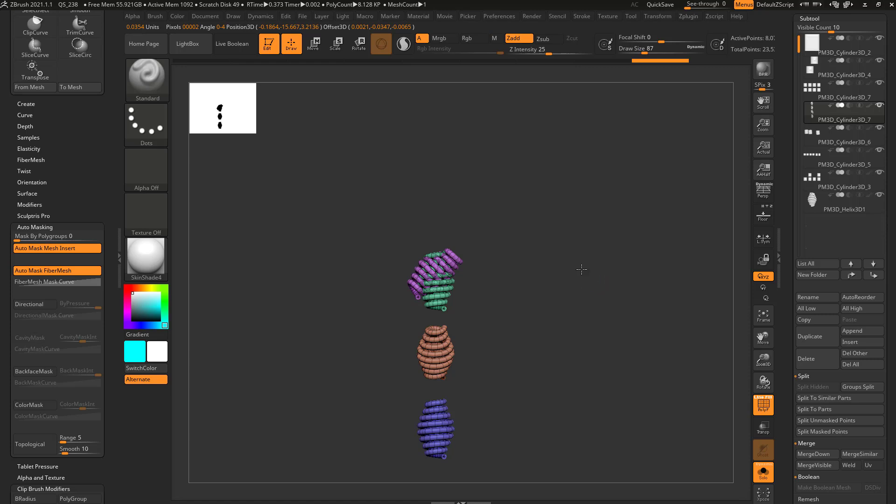
drag(579, 266, 581, 232)
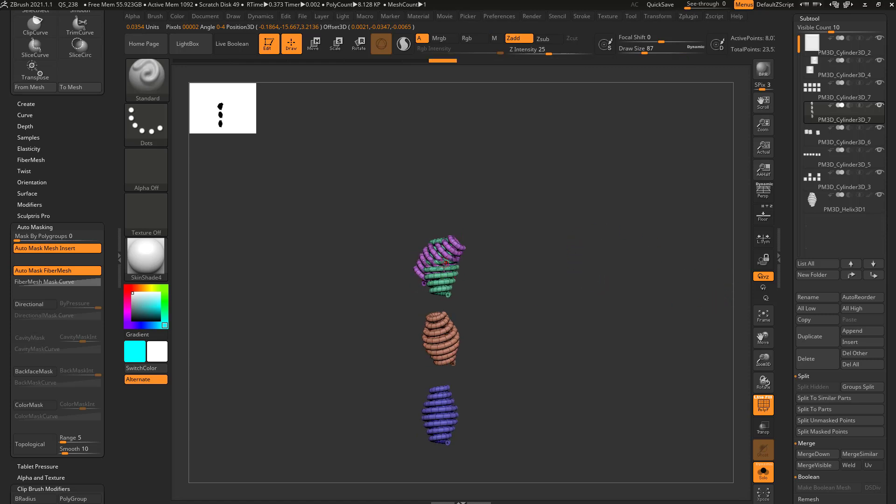
drag(556, 259, 538, 254)
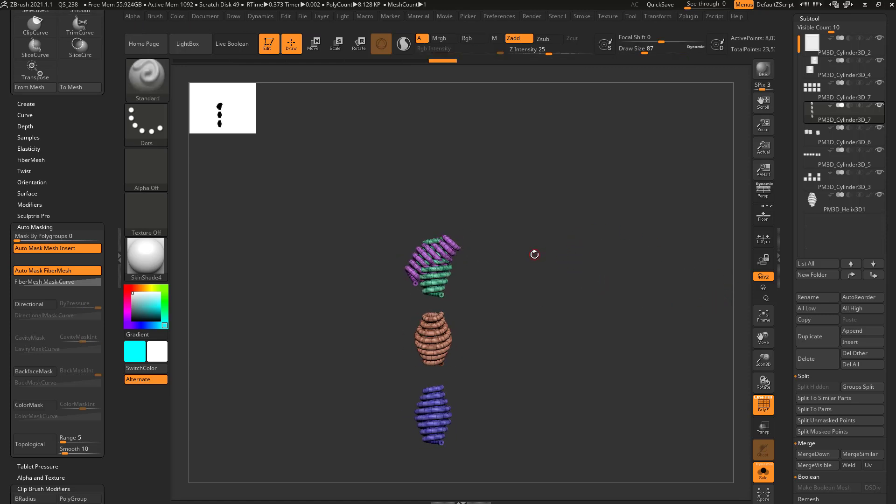
Step: Pull the purple helix away from the green one, return it so they overlap again, and clear the mask
key(w)
alt+drag(490, 238, 450, 252)
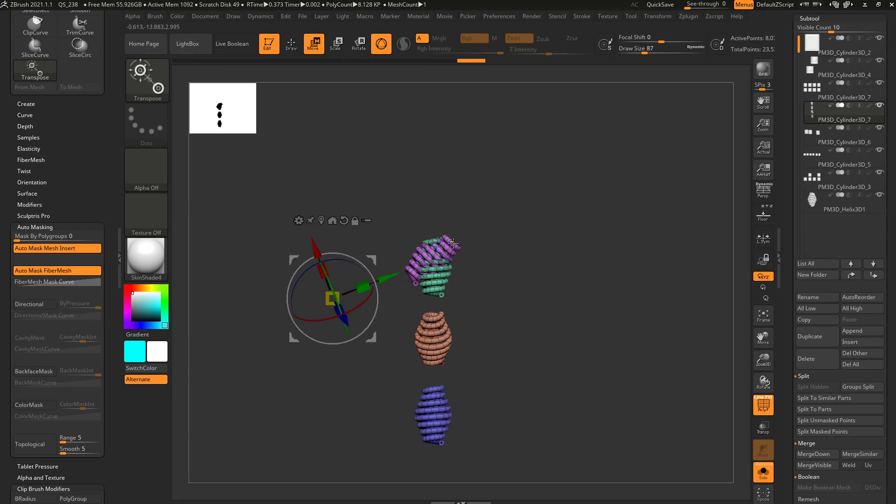
ctrl+click(453, 243)
drag(494, 281, 630, 257)
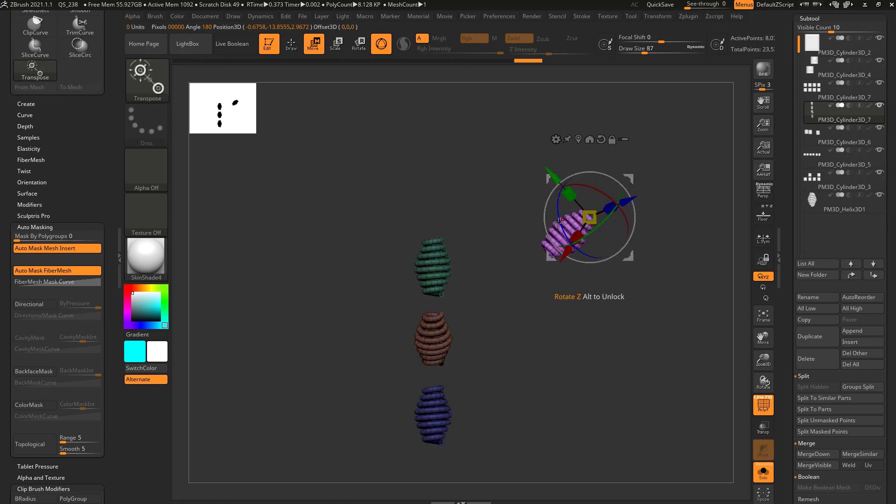
drag(602, 184, 492, 210)
key(q)
mouse_move(629, 262)
mouse_down()
mouse_move(495, 274)
mouse_move(578, 271)
mouse_move(537, 257)
mouse_up()
drag(469, 258, 533, 260)
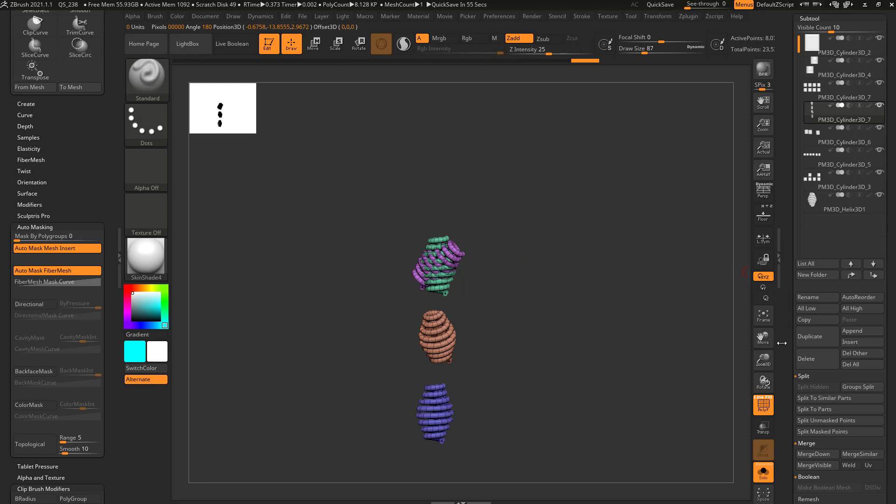
Step: Split the four-helix subtool with Split To Similar Parts
click(824, 398)
drag(455, 325, 536, 266)
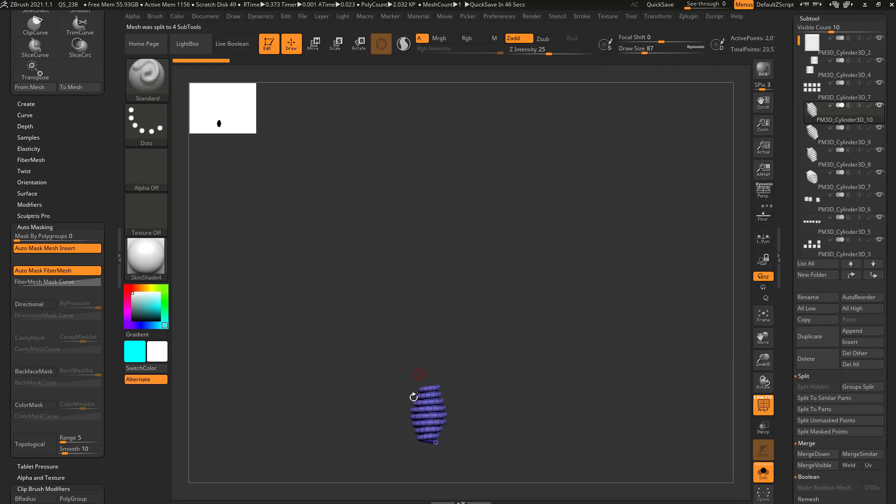
drag(695, 367, 706, 369)
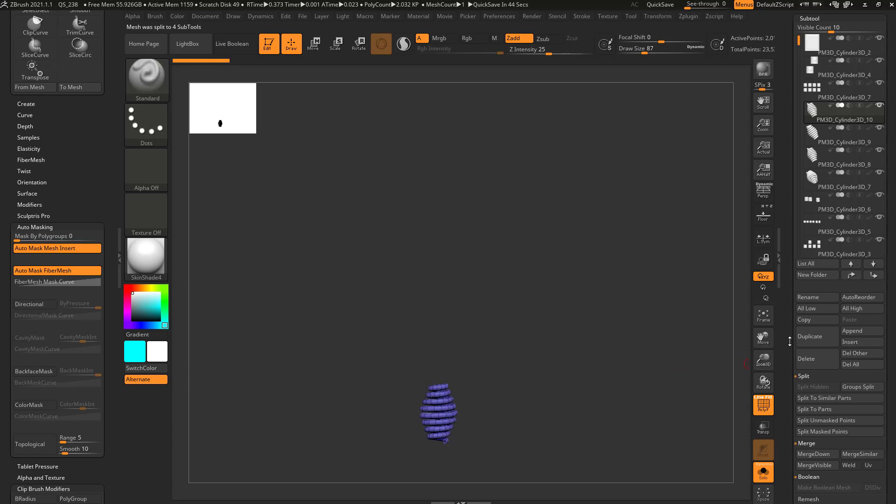
Step: Inspect the split helix subtools one by one in Solo mode, from PM3D_Cylinder3D_9 through PM3D_Cylinder3D_7
drag(790, 342, 791, 414)
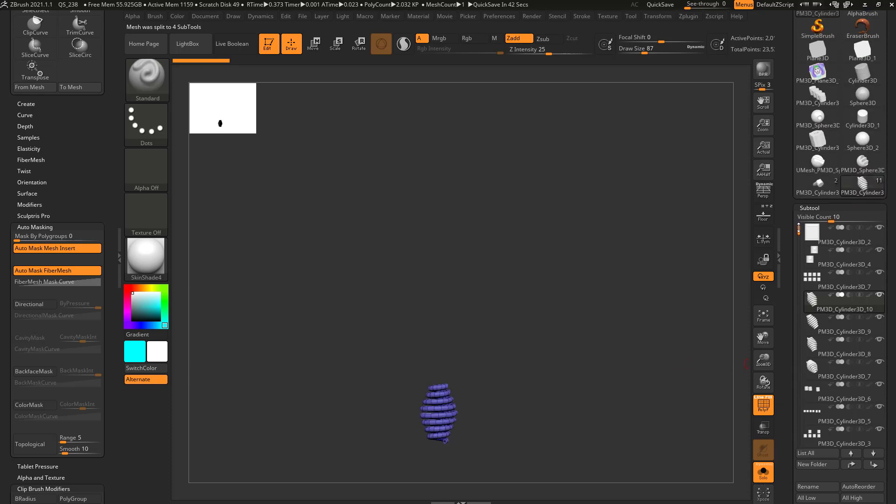
drag(798, 228, 799, 248)
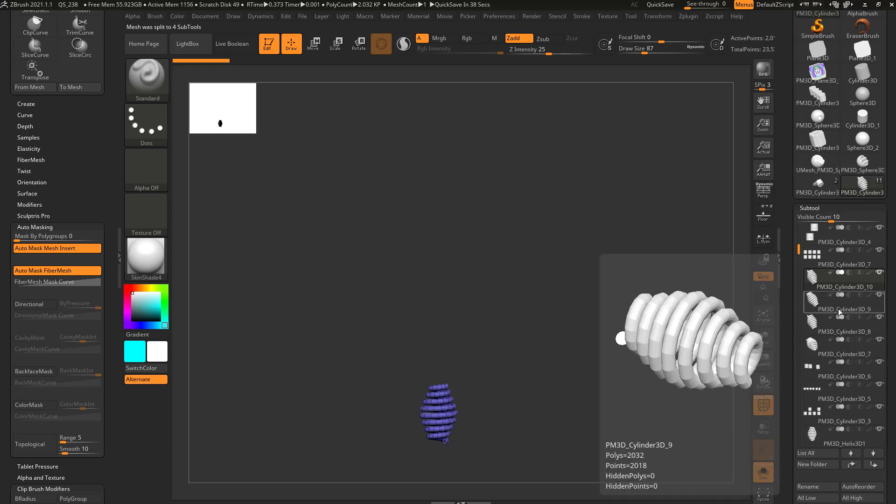
click(828, 309)
click(840, 333)
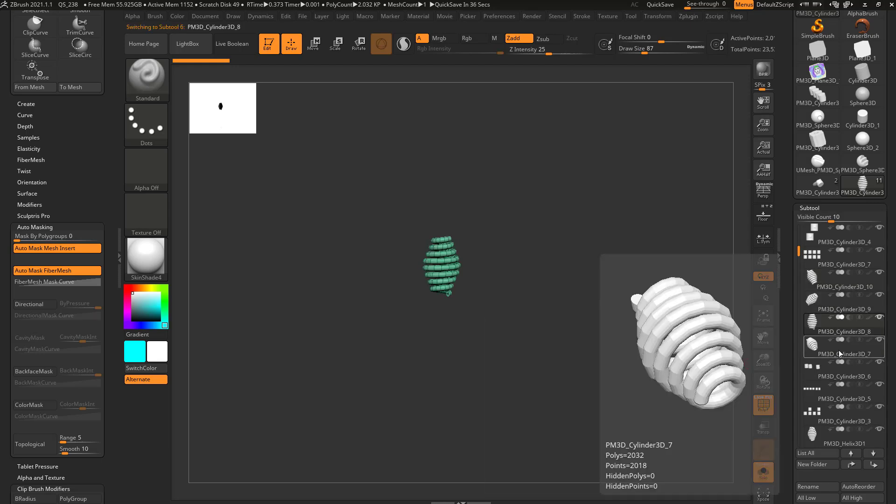
click(839, 351)
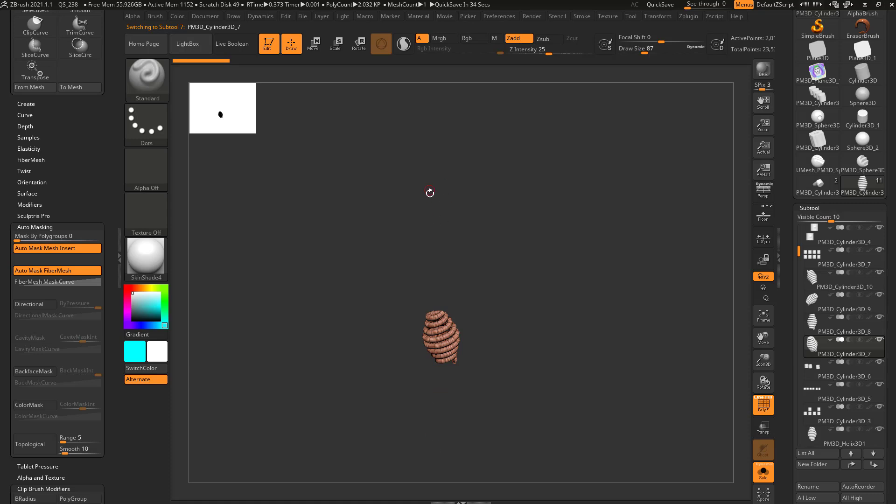
Step: Show all subtools again and select each of the four helices on the model to check that they are separate
click(763, 473)
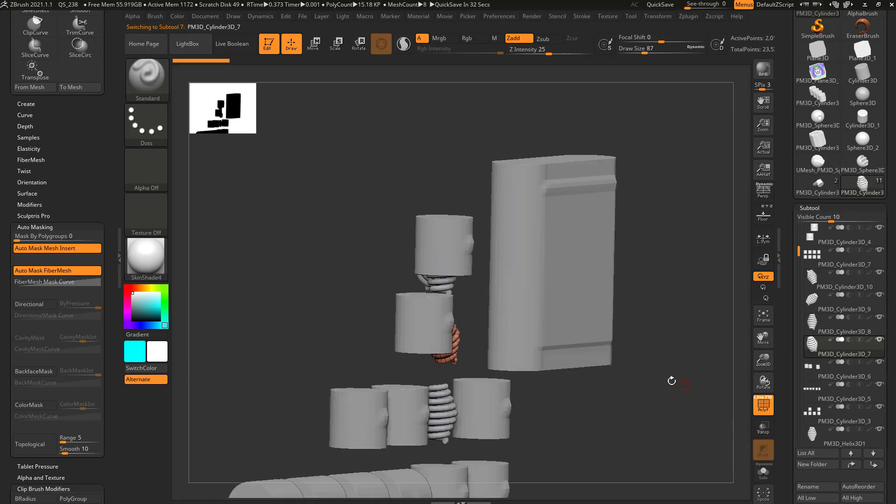
drag(616, 380, 586, 296)
alt+click(442, 278)
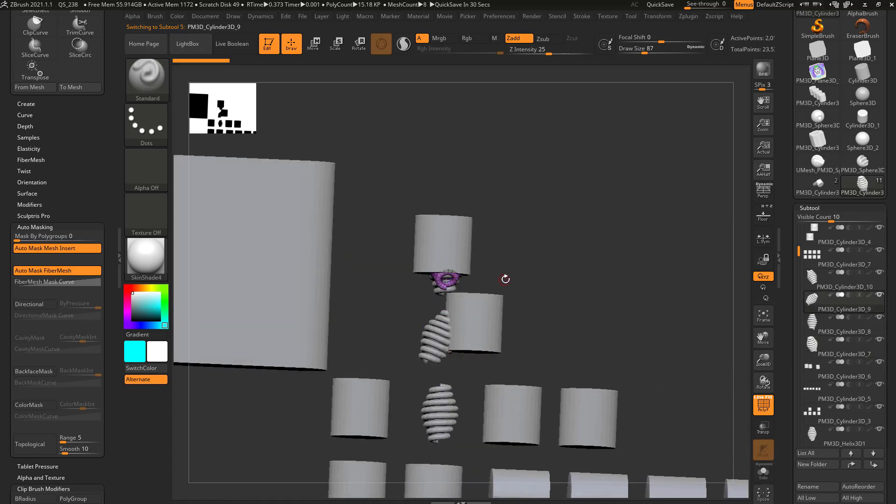
drag(506, 279, 537, 270)
alt+click(438, 292)
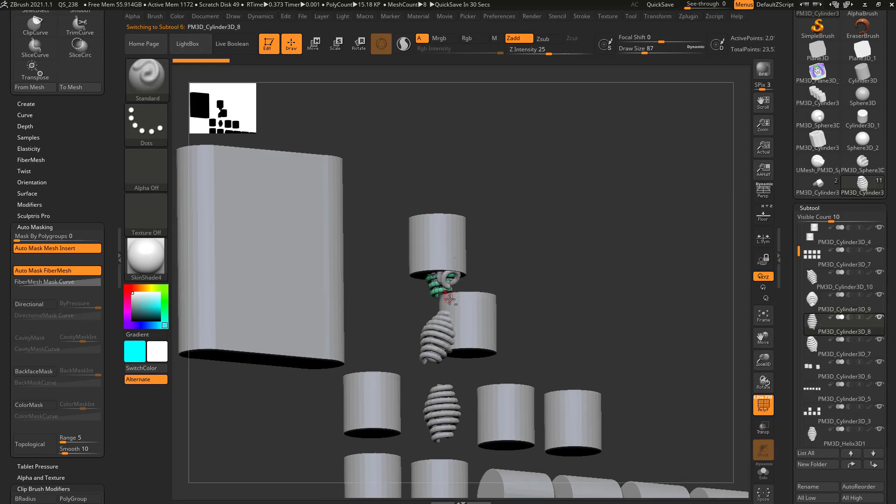
alt+click(444, 403)
alt+click(442, 321)
mouse_move(556, 296)
mouse_down()
mouse_move(511, 301)
mouse_move(542, 298)
mouse_up()
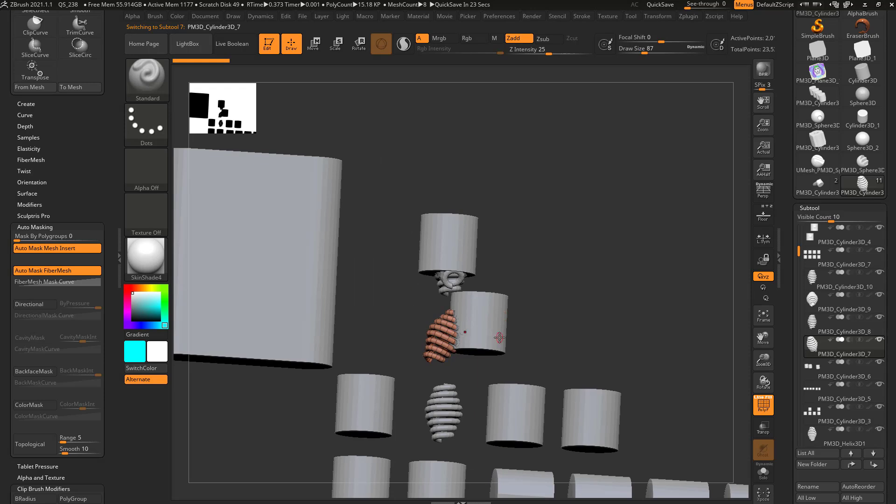
Step: Merge the helix subtools from PM3D_Cylinder3D_10 through PM3D_Cylinder3D_7 into one subtool with MergeDown
click(833, 283)
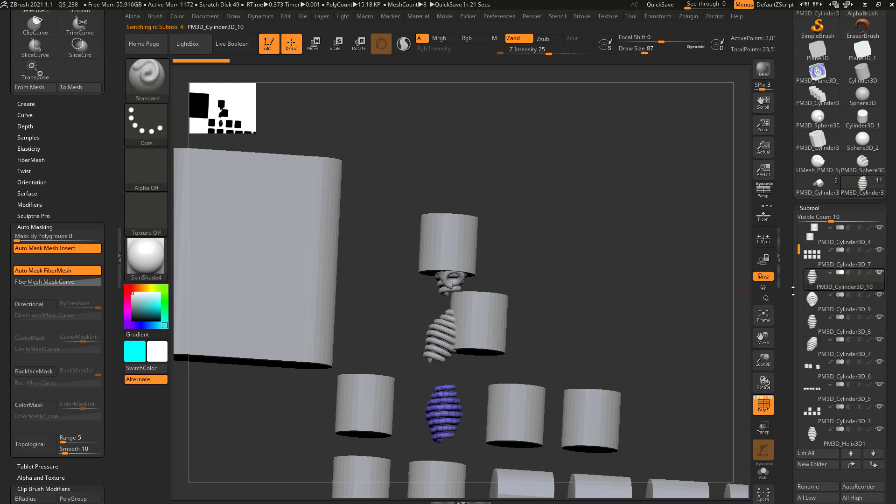
drag(791, 305, 791, 240)
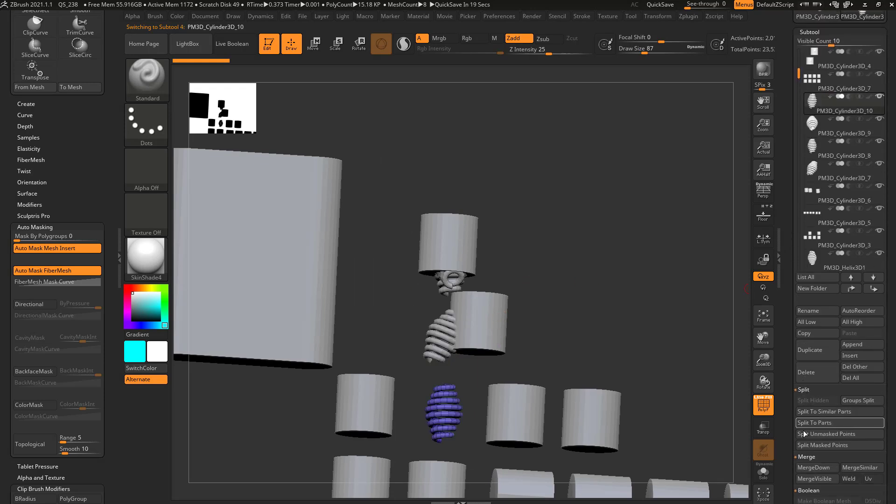
click(813, 468)
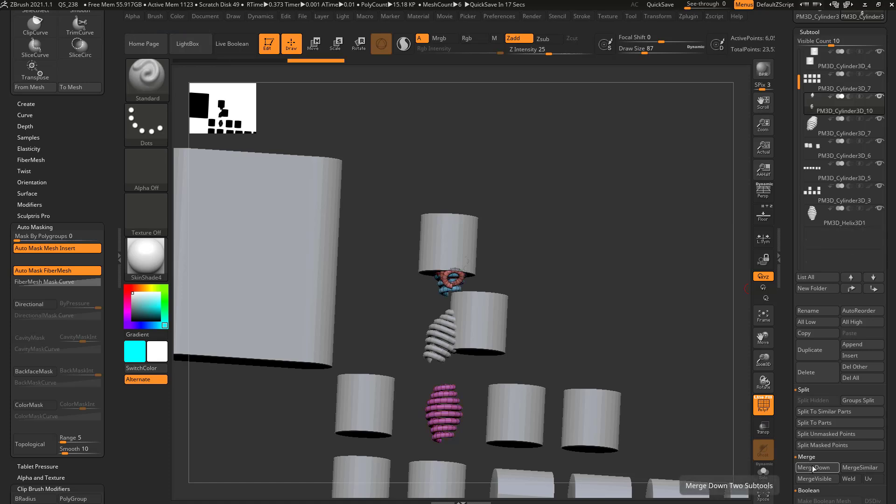
Step: Solo the merged helices, show only the tilted upper helix's polygroup, and separate the others with Split Hidden
click(764, 472)
drag(701, 397, 634, 365)
drag(660, 310, 614, 251)
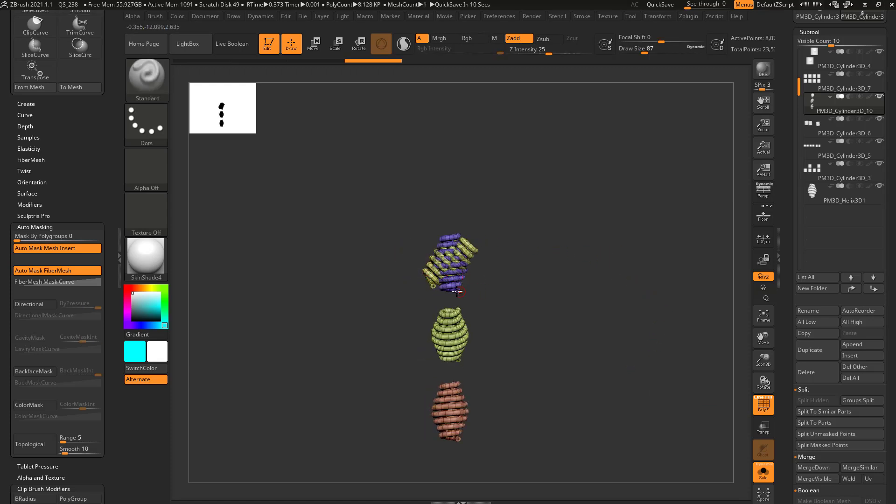
key(ctrl+shift)
ctrl+shift+click(429, 275)
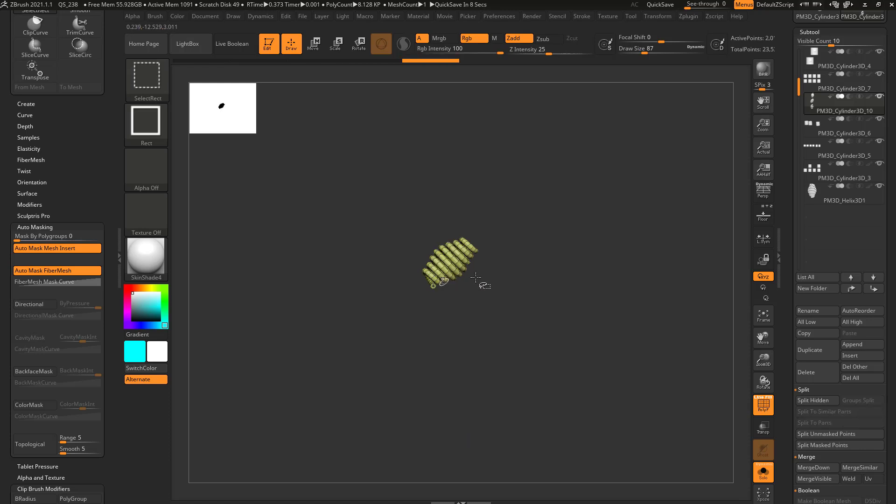
click(808, 401)
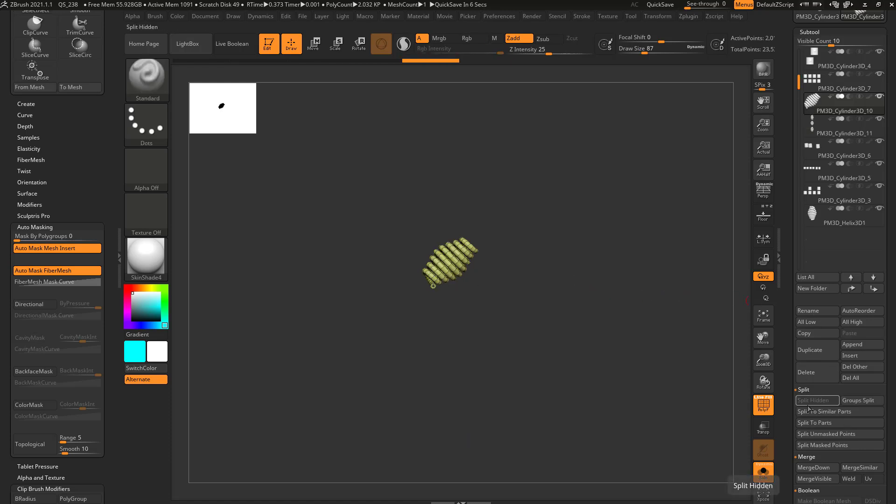
Step: Show all subtools and switch between the three-helix subtool and the separated tilted helix where they overlap
click(763, 473)
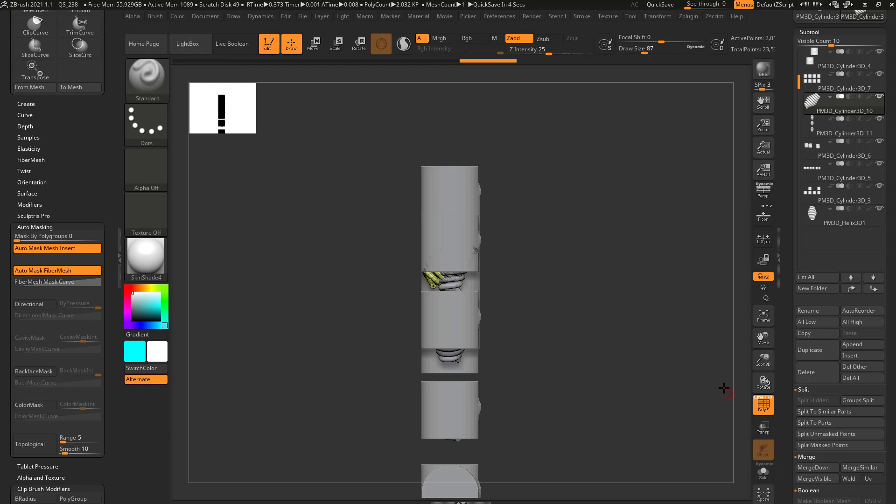
key(w)
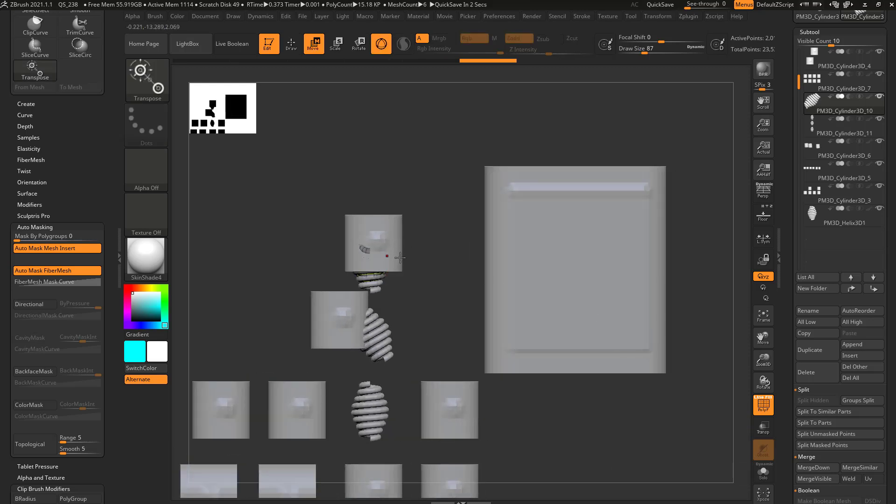
key(q)
alt+click(382, 277)
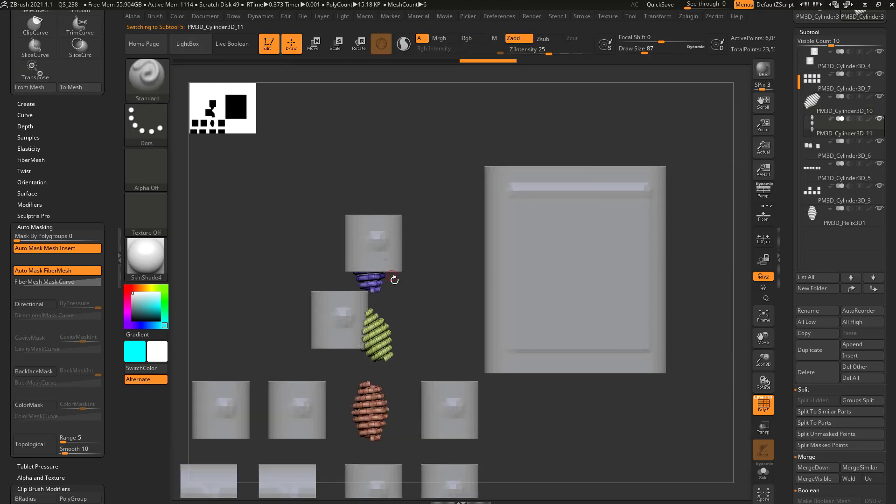
mouse_move(391, 281)
alt+mouse_down()
mouse_move(450, 279)
mouse_move(488, 356)
mouse_move(472, 334)
mouse_move(544, 351)
alt+mouse_up()
key(s)
click(468, 340)
alt+click(342, 349)
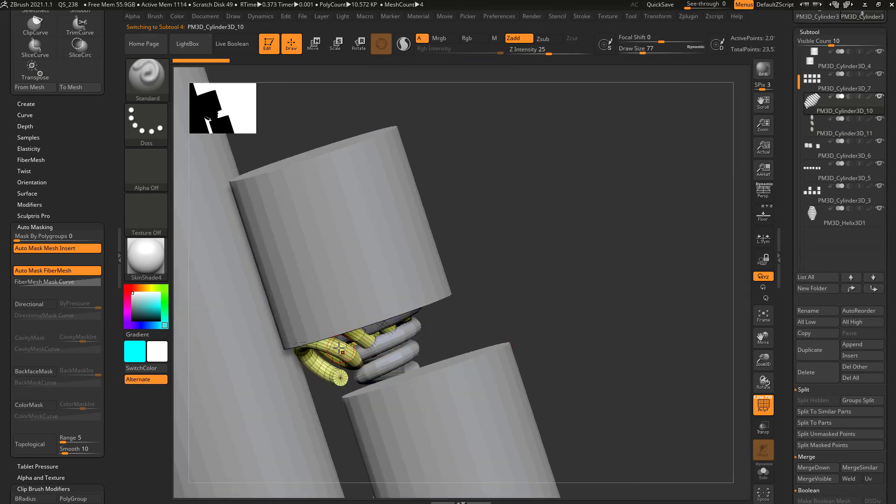
Step: Move the tilted helix out of the column to the open space beside the top cylinder
shift+drag(490, 302, 484, 308)
key(w)
right_drag(526, 299, 441, 324)
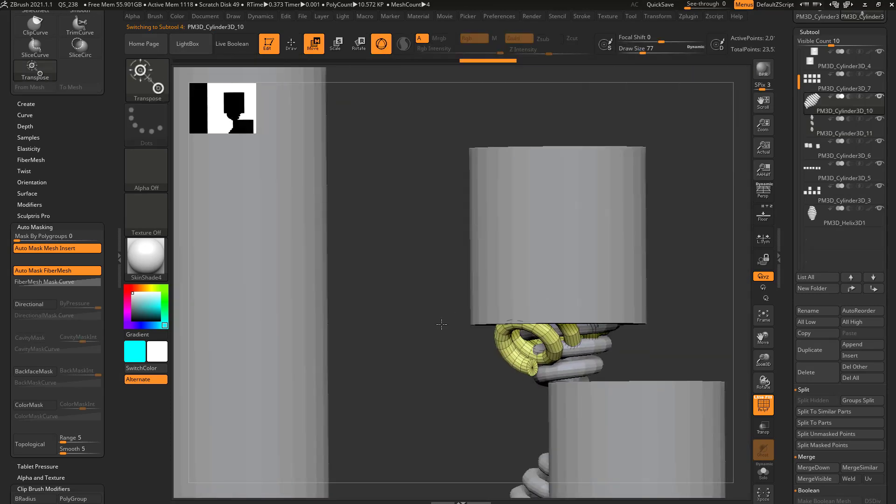
click(541, 333)
mouse_move(672, 311)
right_down()
mouse_move(646, 310)
mouse_move(686, 306)
right_up()
ctrl+right_drag(686, 305, 550, 245)
drag(516, 288, 607, 245)
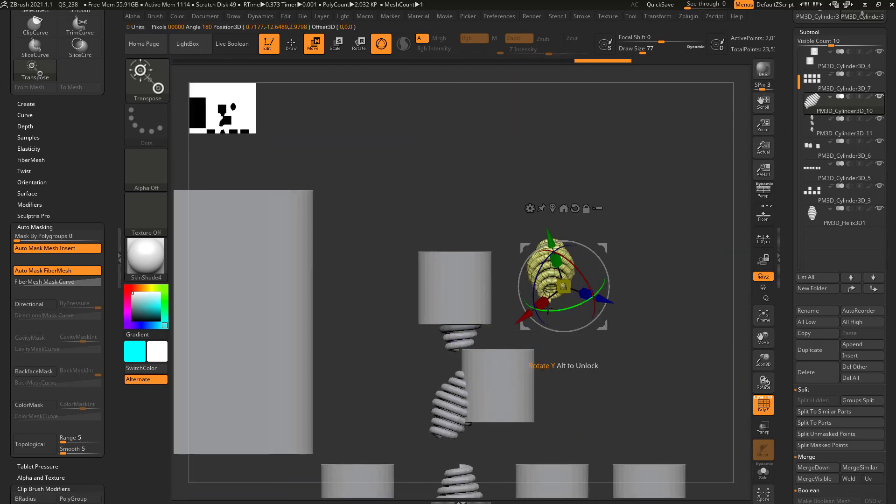
Step: Switch between the cylinder and three-helix subtools, ending on the three helices with the gizmo on the middle yellow-green one
alt+click(454, 335)
ctrl+right_drag(615, 337, 665, 140)
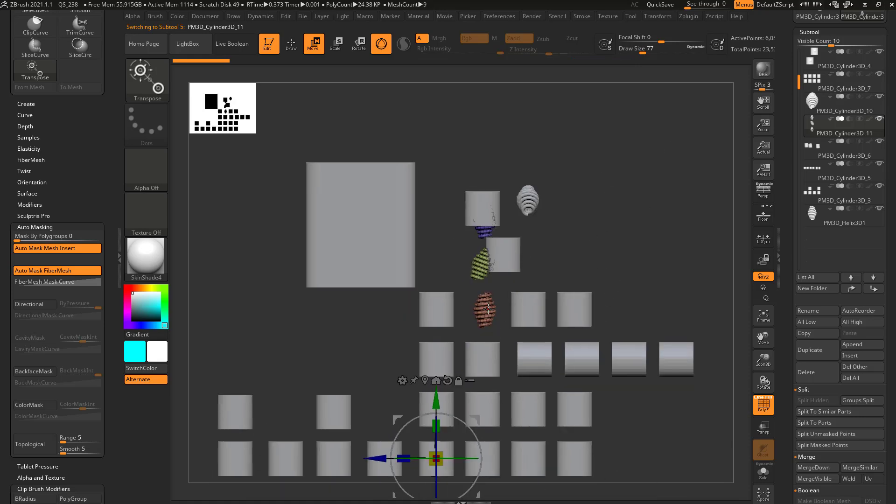
alt+click(535, 311)
alt+click(586, 371)
alt+click(574, 404)
alt+click(490, 309)
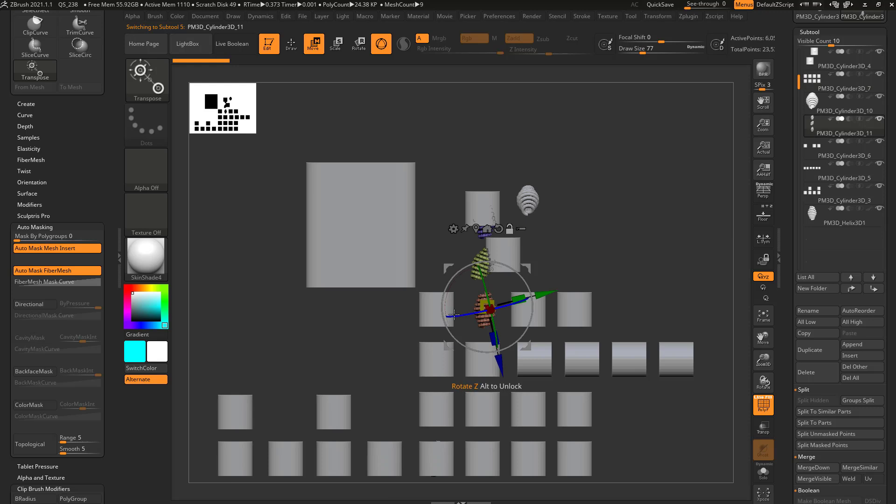
alt+click(438, 310)
alt+click(480, 274)
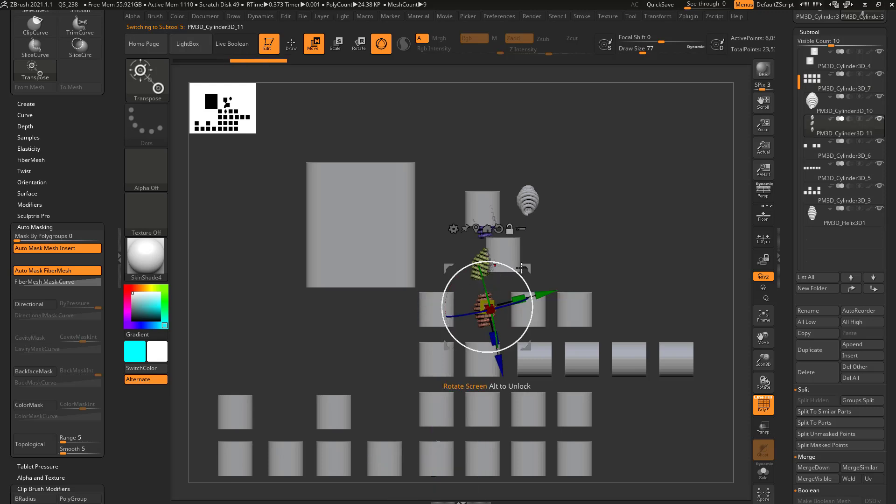
alt+click(483, 253)
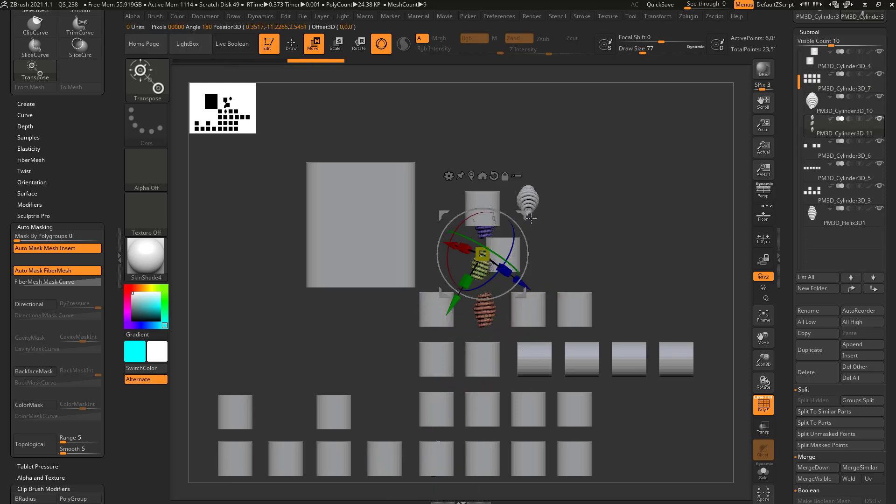